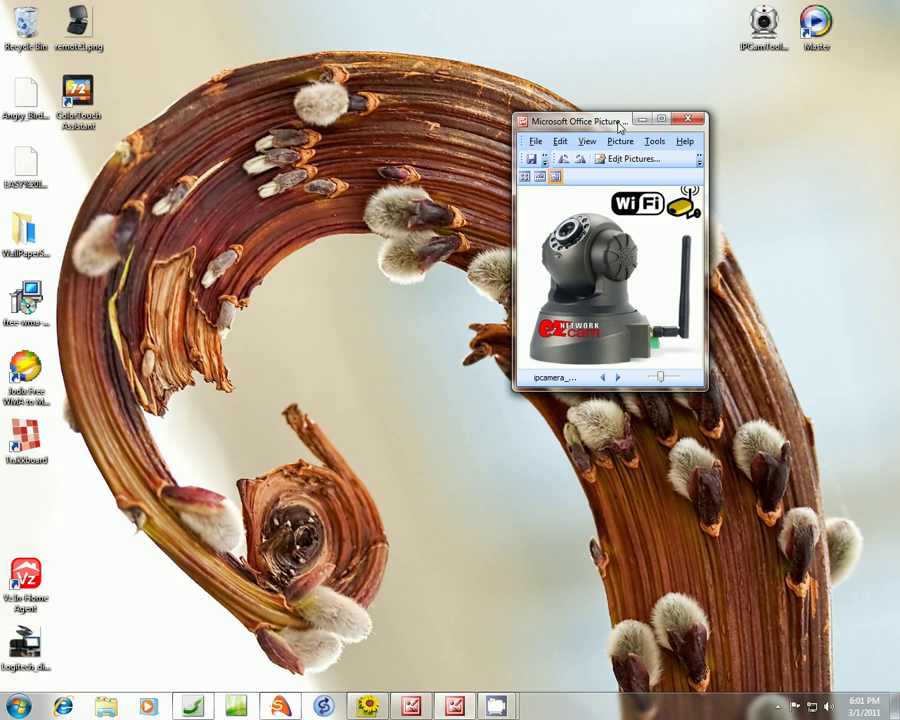
- Move the Picture Manager window showing the Wi-Fi camera picture around the desktop
drag(620, 127, 443, 243)
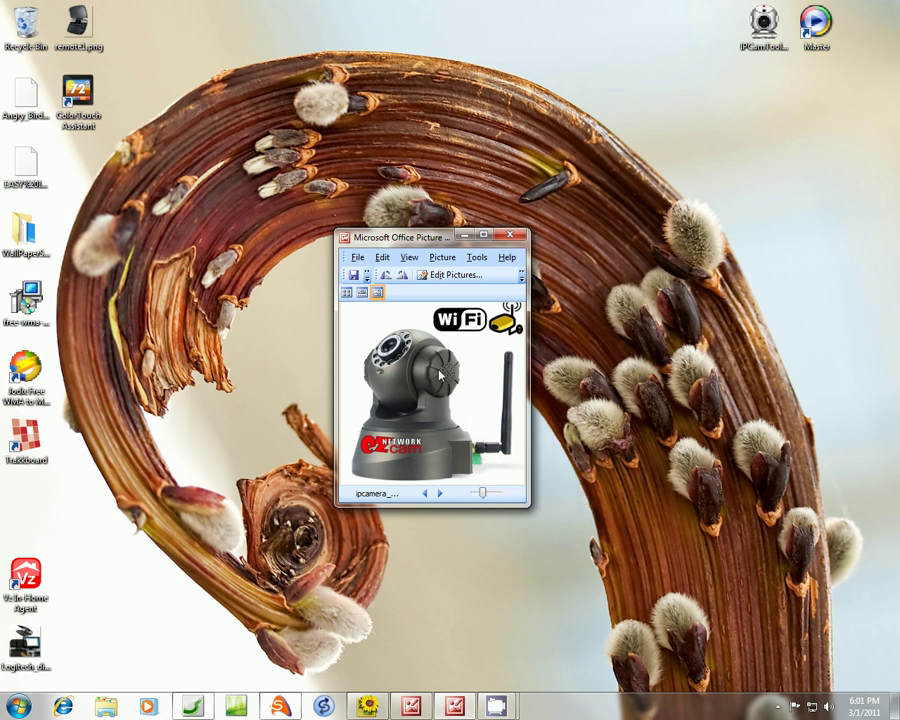
drag(430, 238, 668, 186)
- Close the camera picture, bring the IPCamTool shortcut to the desktop centre and launch IPCamTool 1.05
click(750, 186)
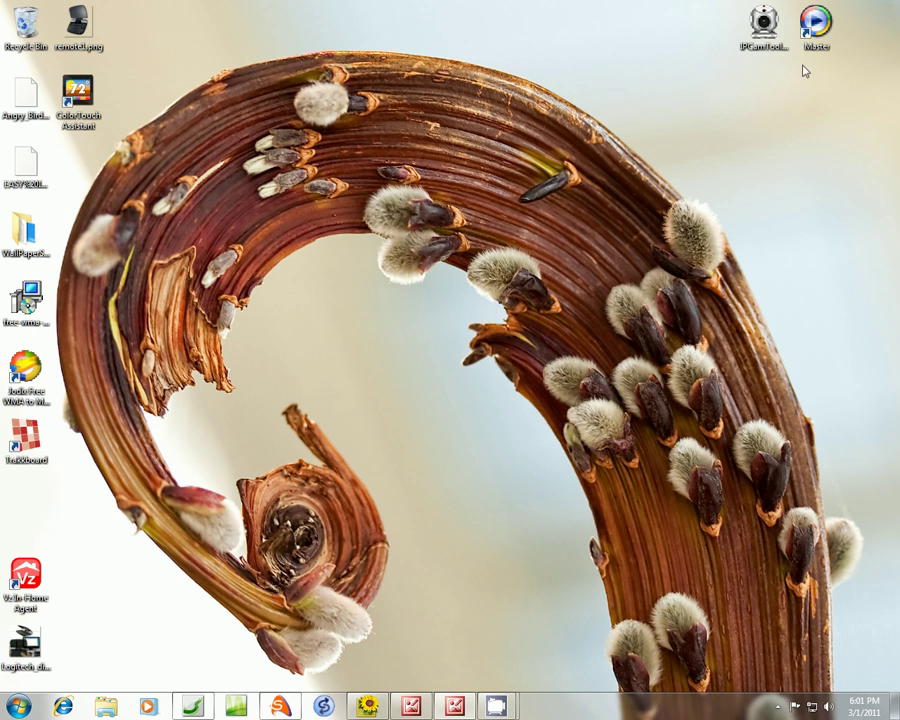
drag(770, 30, 408, 383)
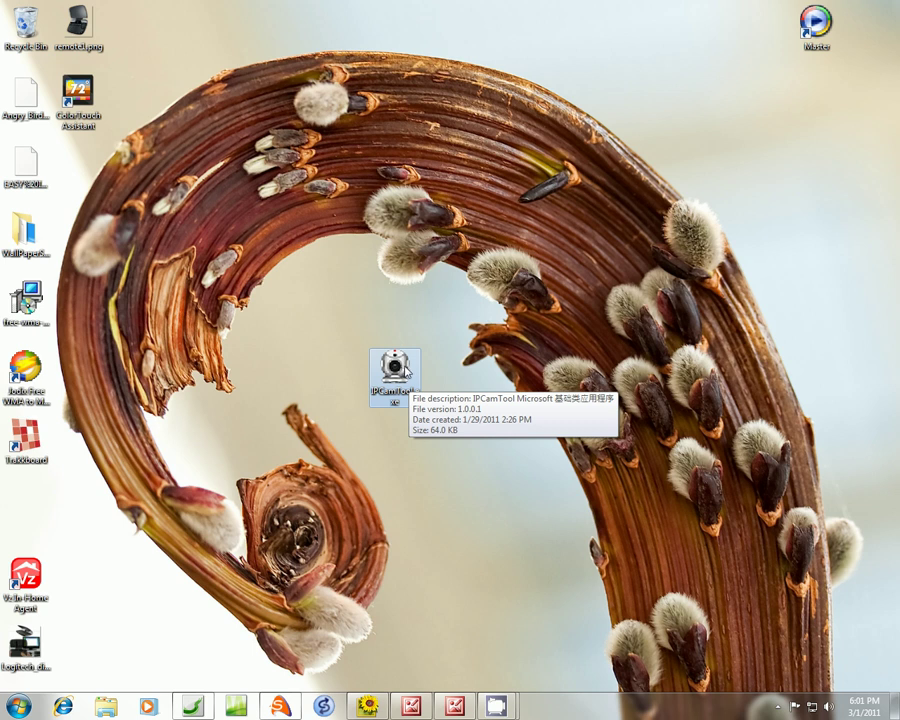
drag(403, 370, 664, 98)
double_click(658, 92)
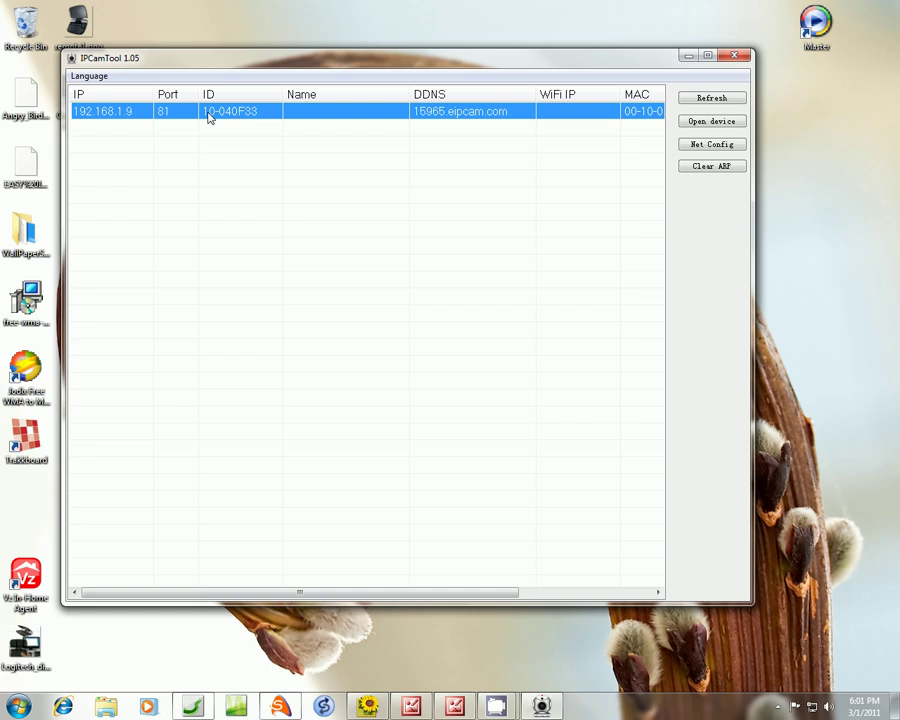
drag(236, 60, 252, 86)
click(720, 126)
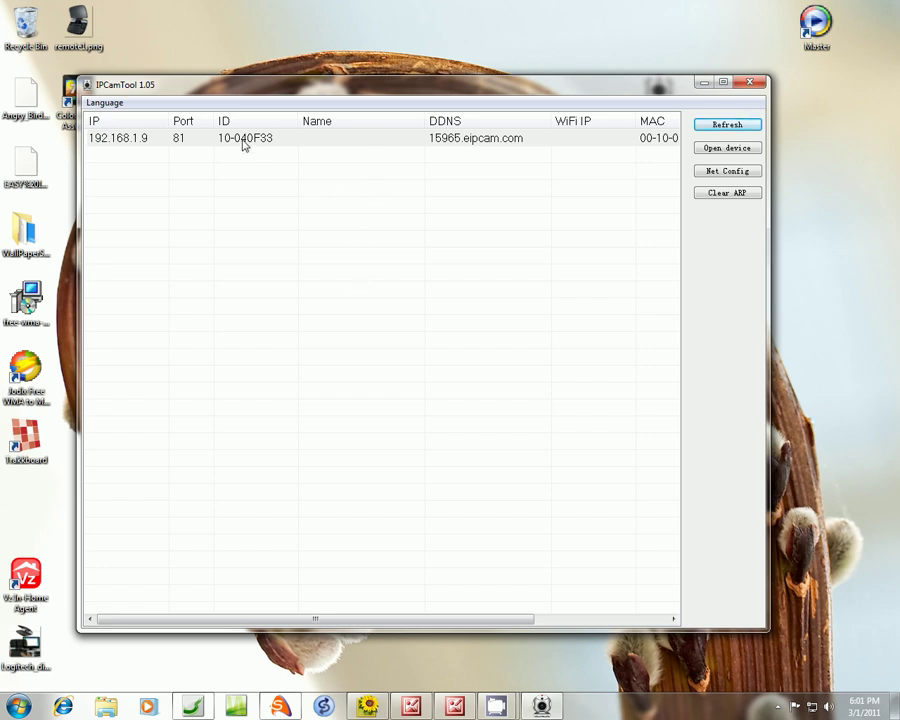
click(141, 142)
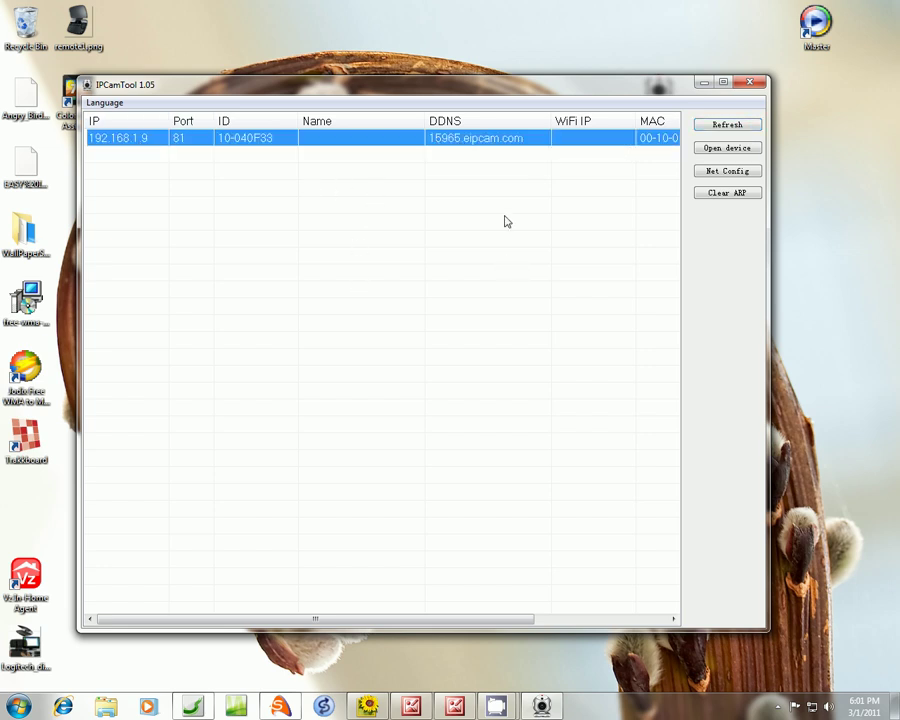
drag(482, 93, 482, 89)
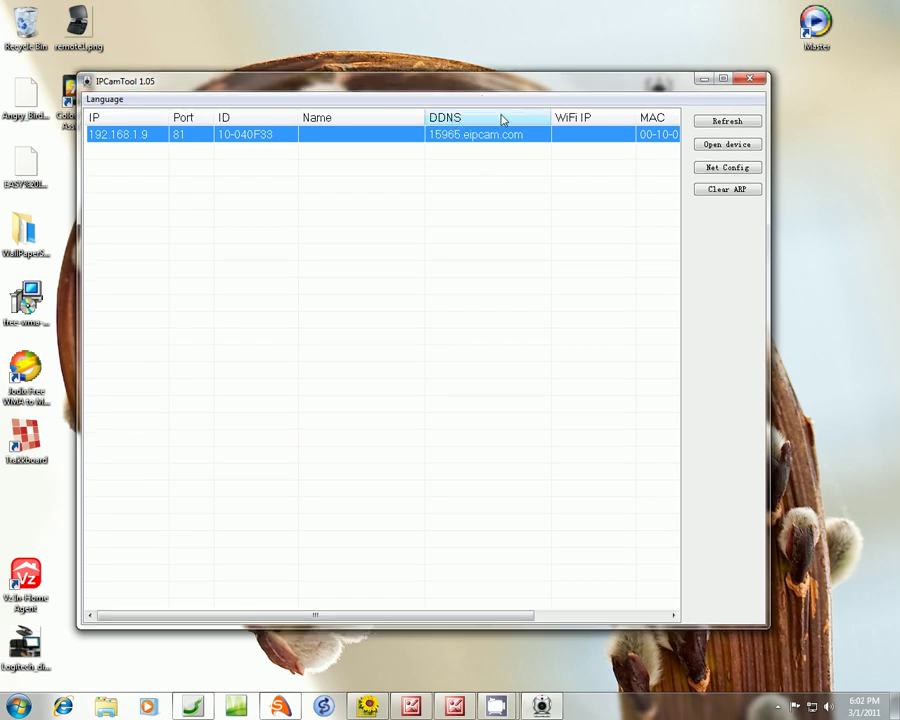
drag(540, 87, 538, 79)
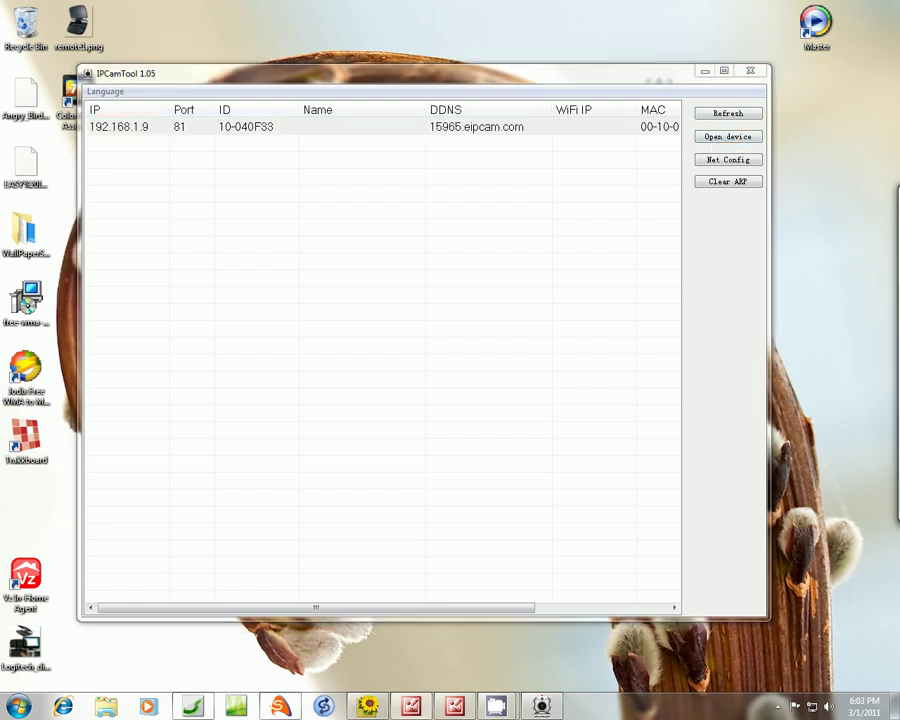
drag(899, 189, 376, 193)
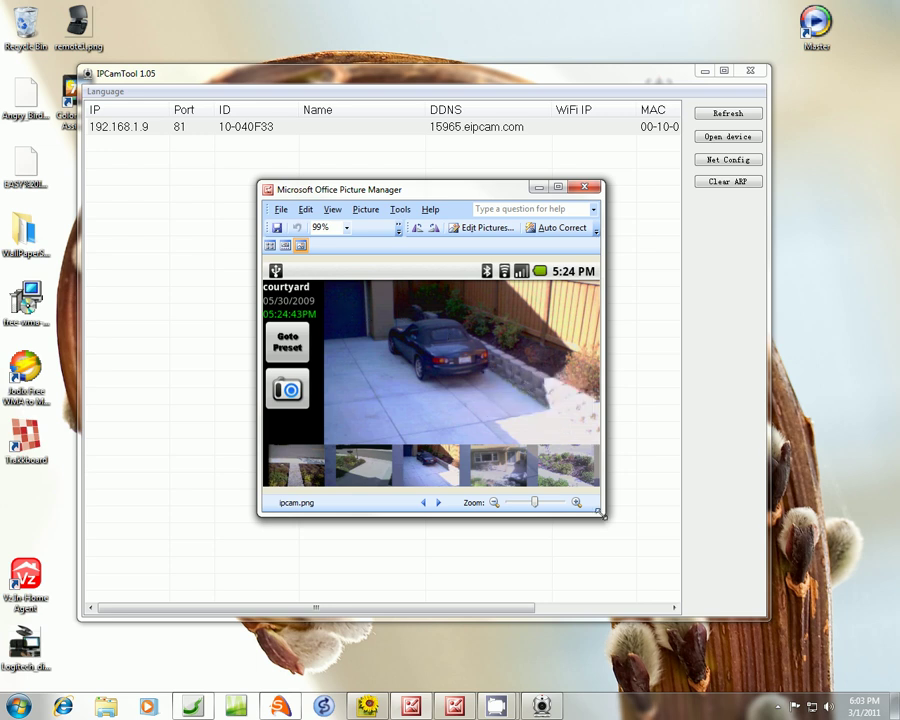
drag(600, 513, 614, 520)
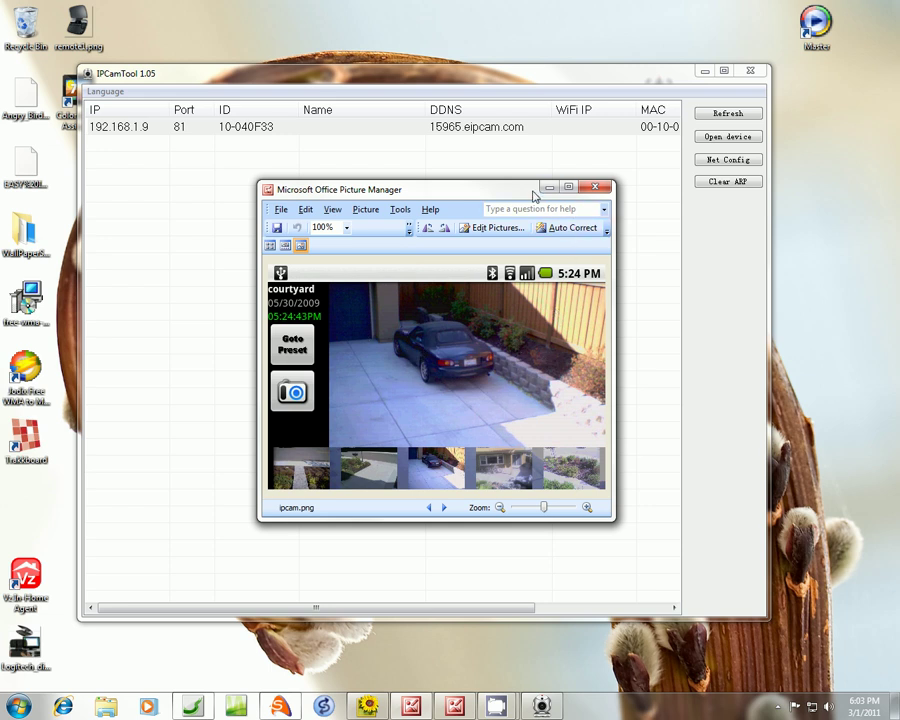
drag(522, 196, 532, 196)
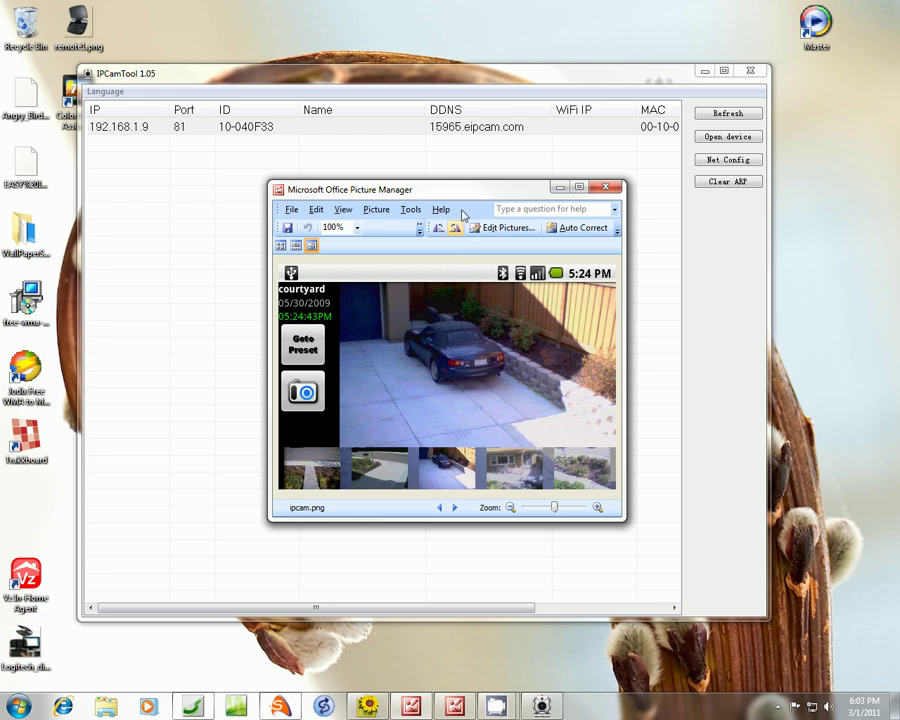
key(alt+F4)
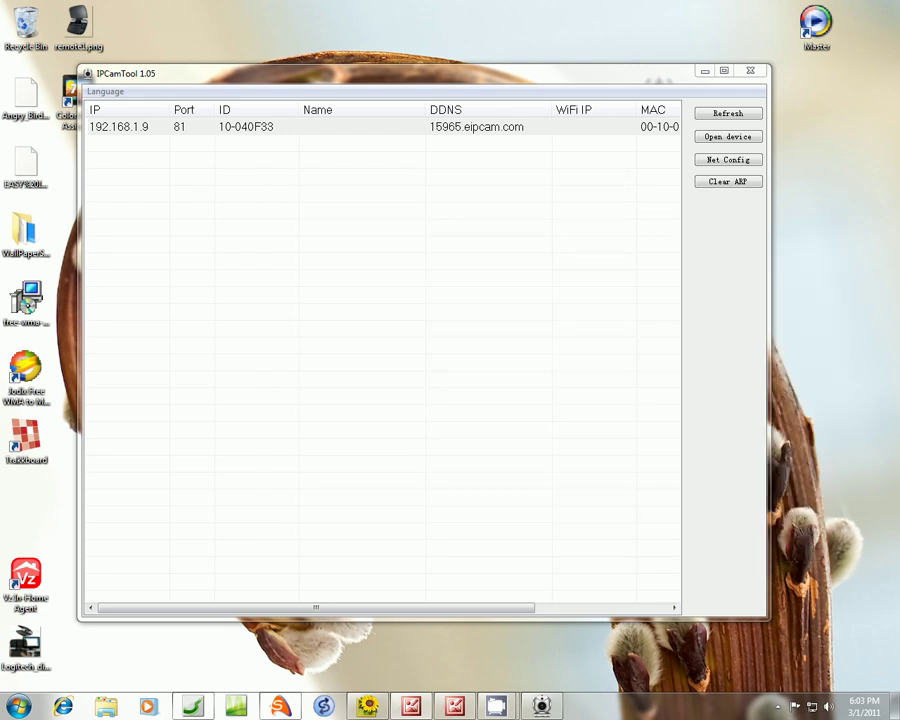
- Select the 192.168.1.9 camera in IPCamTool, refresh the list, and open its web page
click(410, 130)
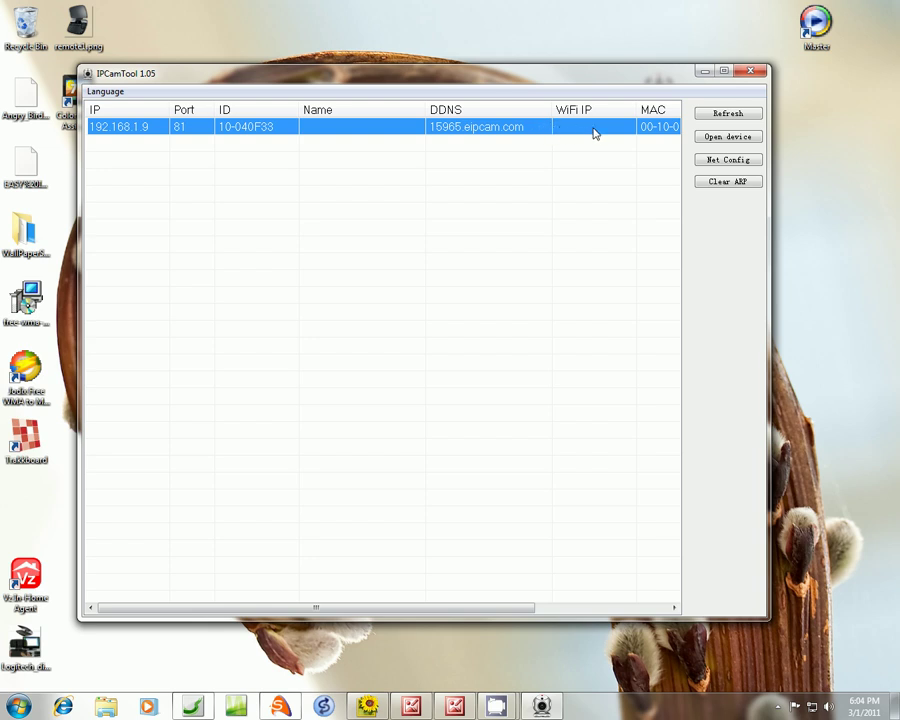
click(727, 113)
drag(551, 80, 567, 80)
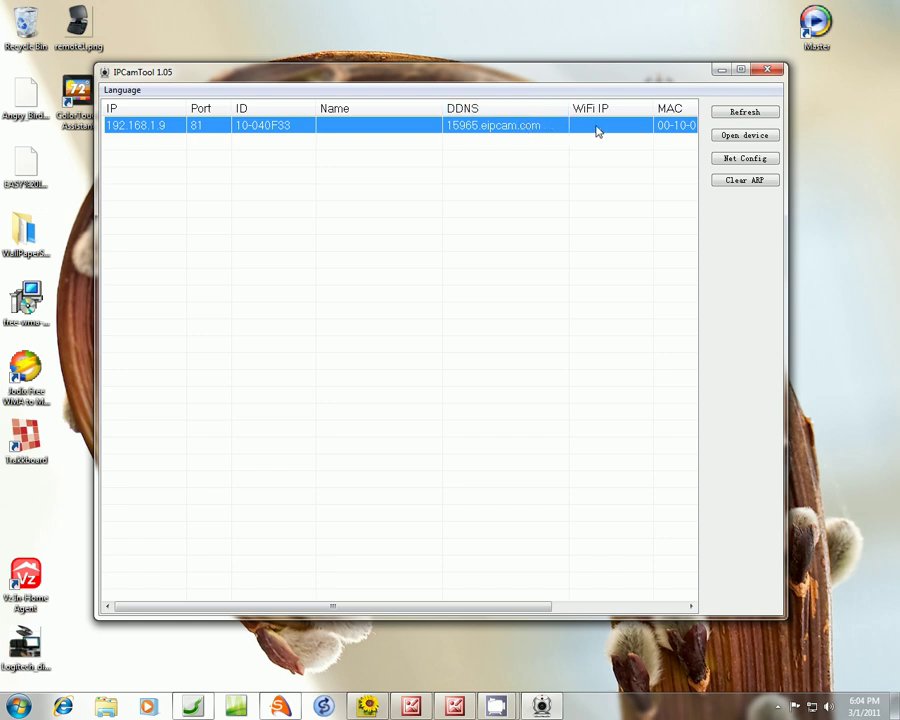
click(727, 137)
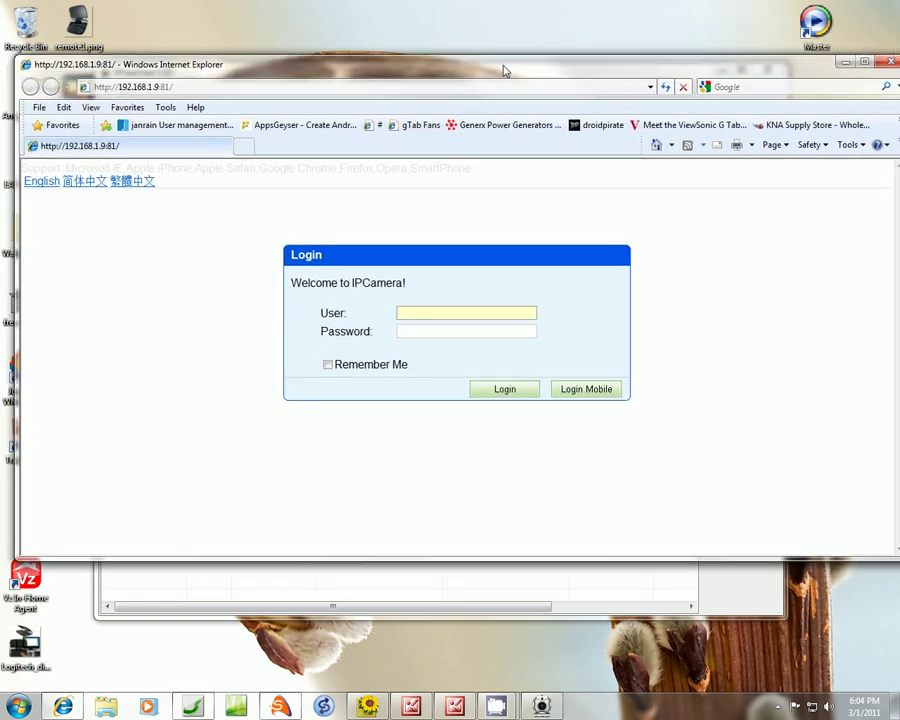
- Maximize Internet Explorer and move from the User field on to the Password field
drag(500, 69, 496, 67)
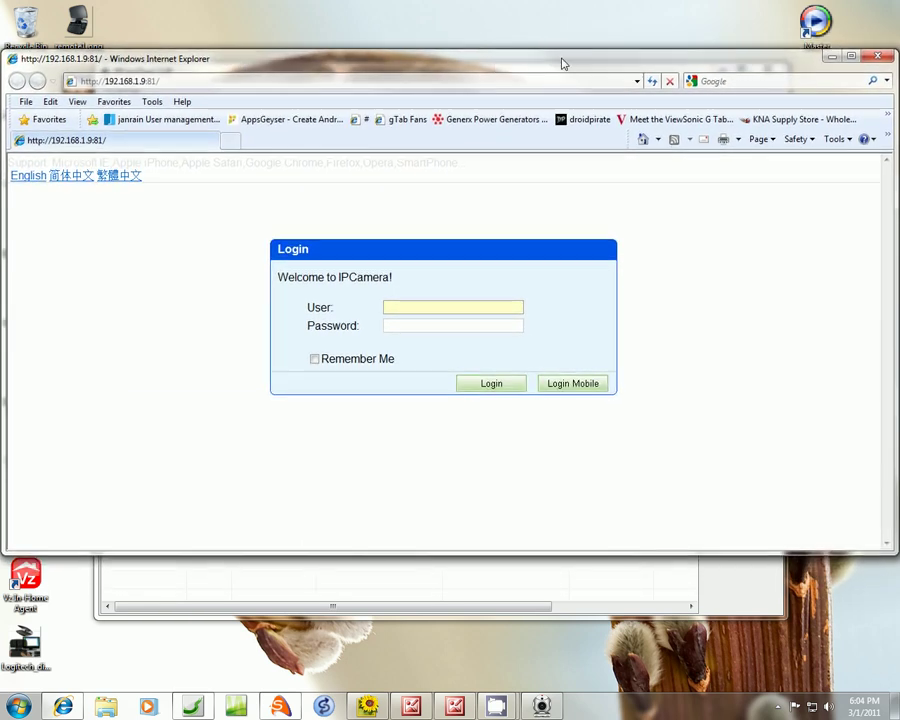
click(849, 57)
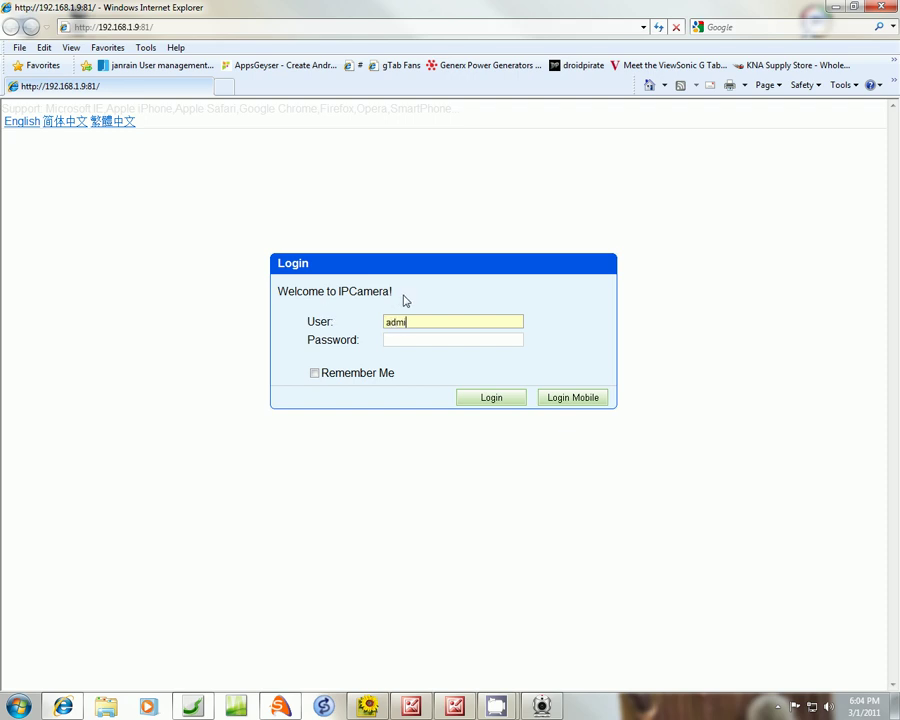
key(Tab)
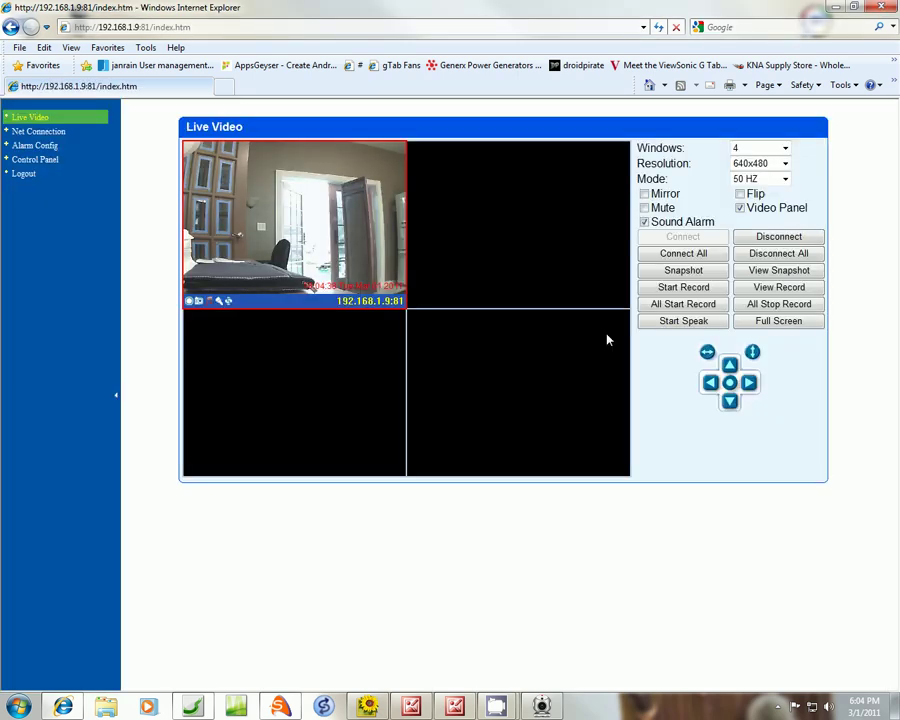
- Turn off Sound Alarm and switch the live view to a single large window
click(644, 221)
click(768, 150)
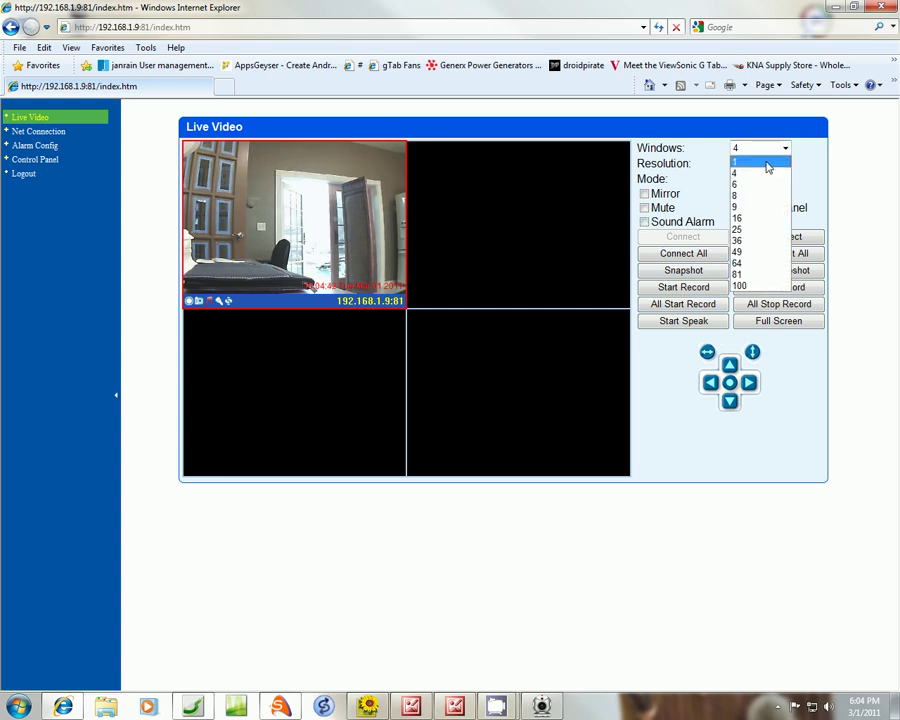
click(768, 163)
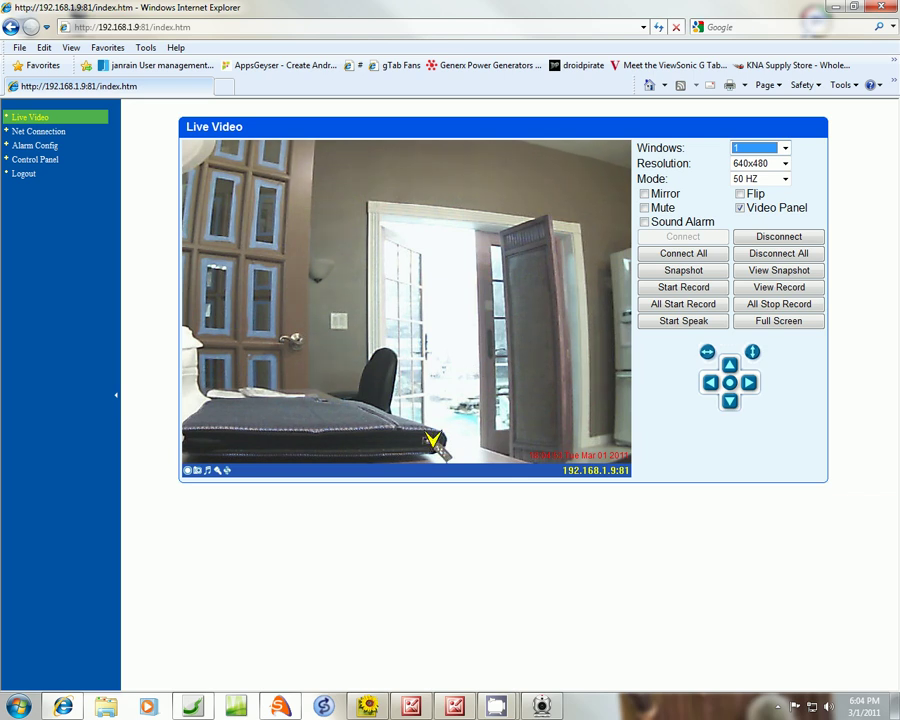
- Pan the camera right and left, tilt it up and down, then flip the image upside down
click(607, 286)
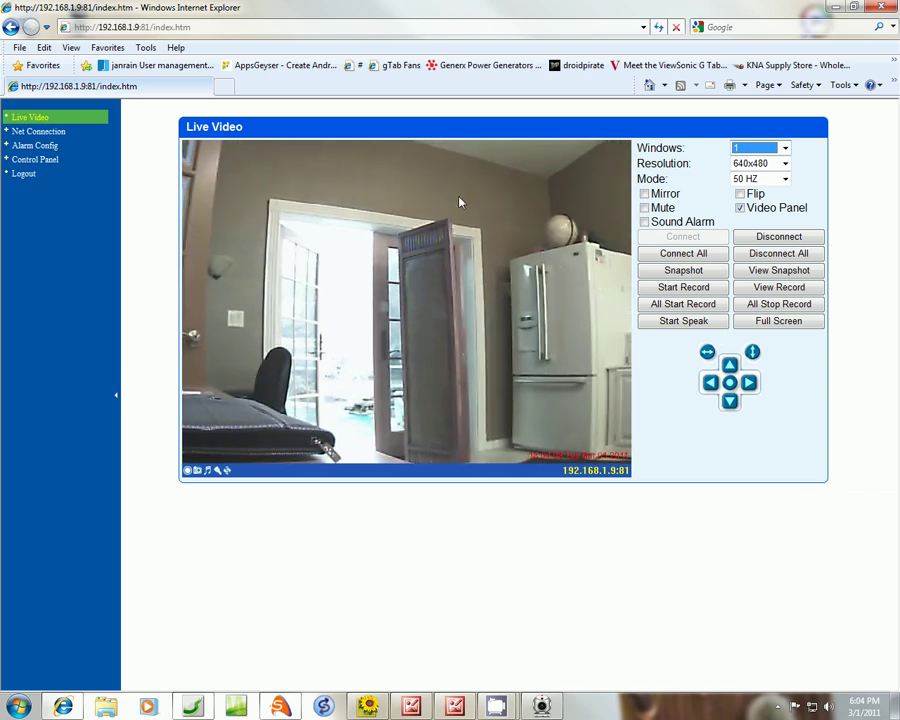
click(445, 163)
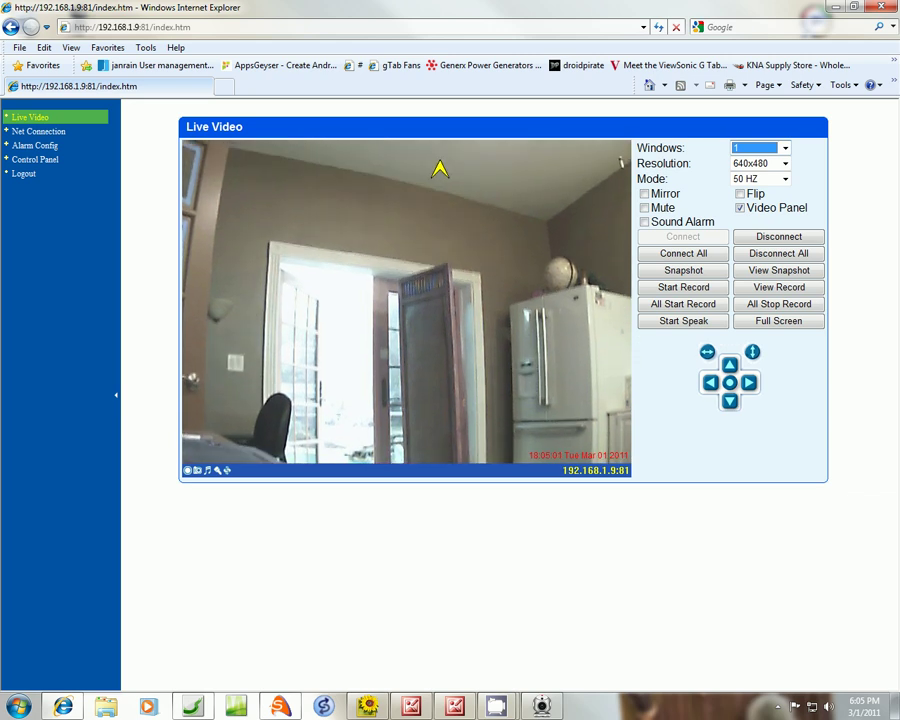
click(209, 312)
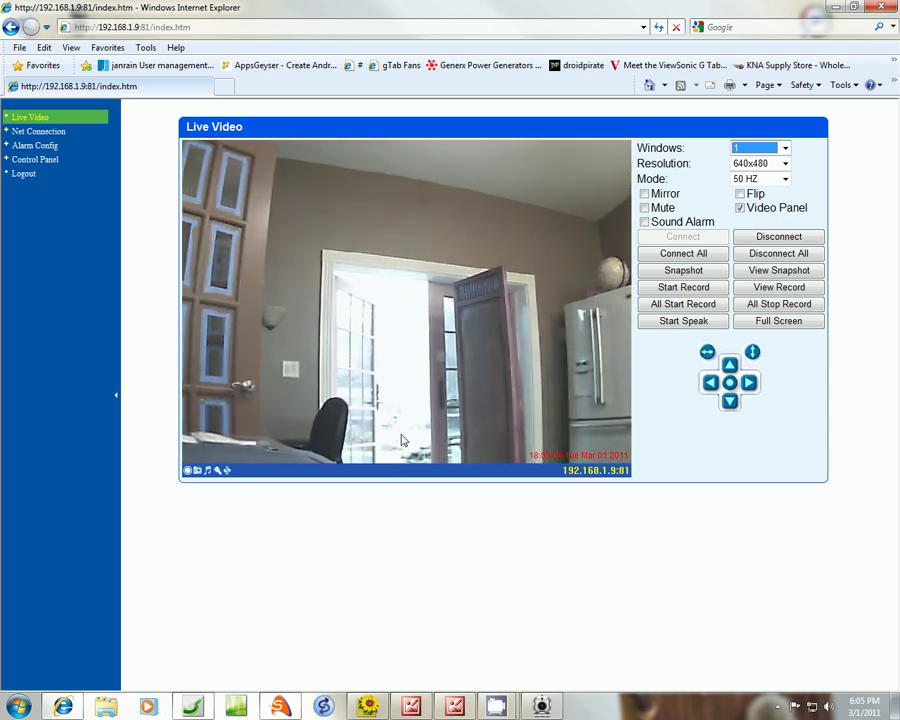
click(401, 437)
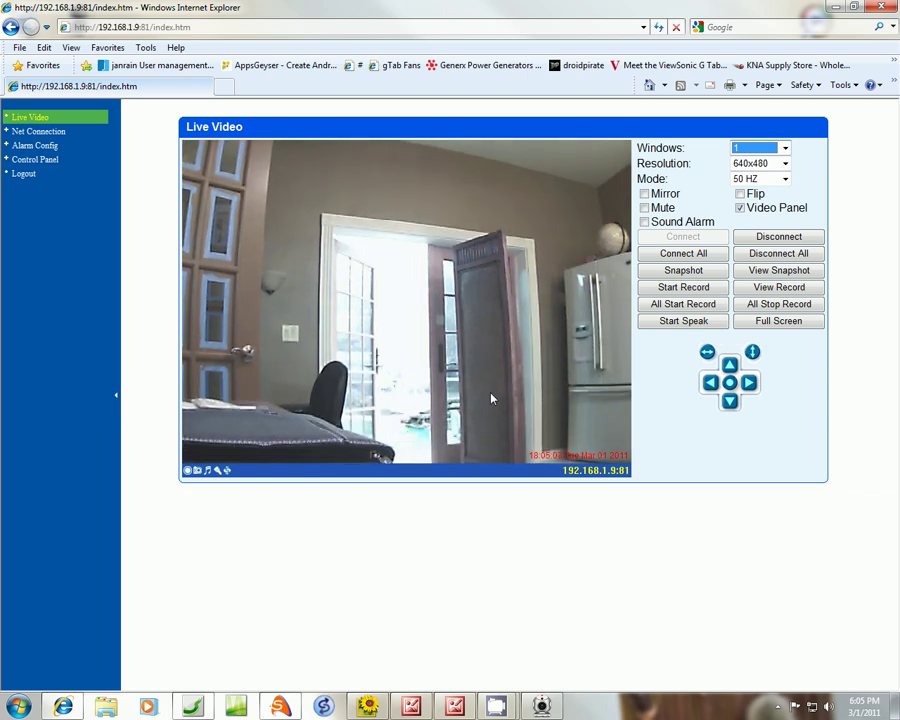
click(740, 194)
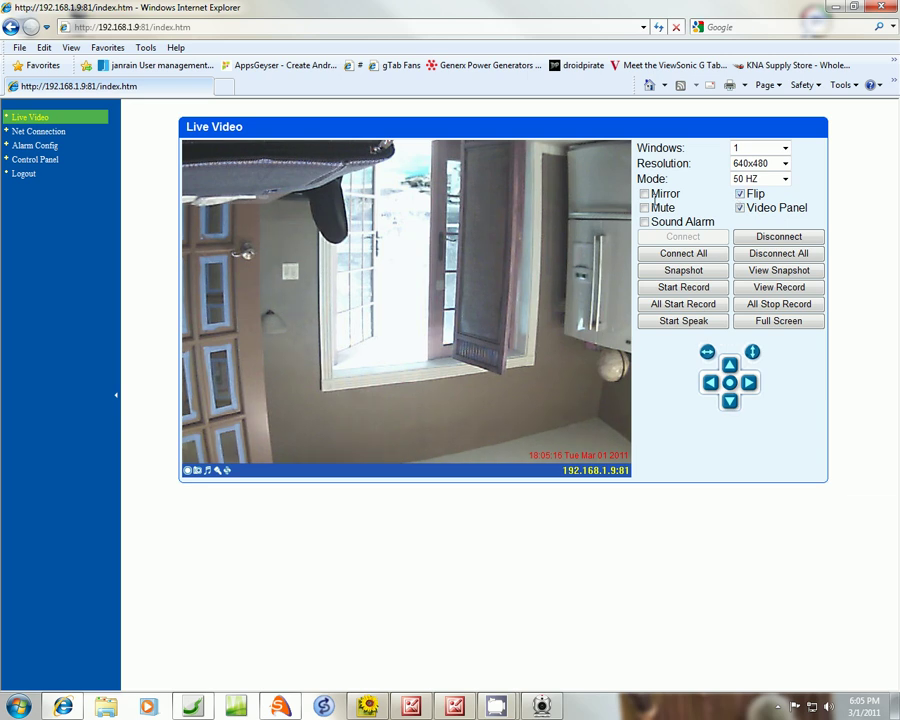
- Undo mirroring and flip, keep the 50 HZ mode, and set the video resolution to 320x240
click(645, 194)
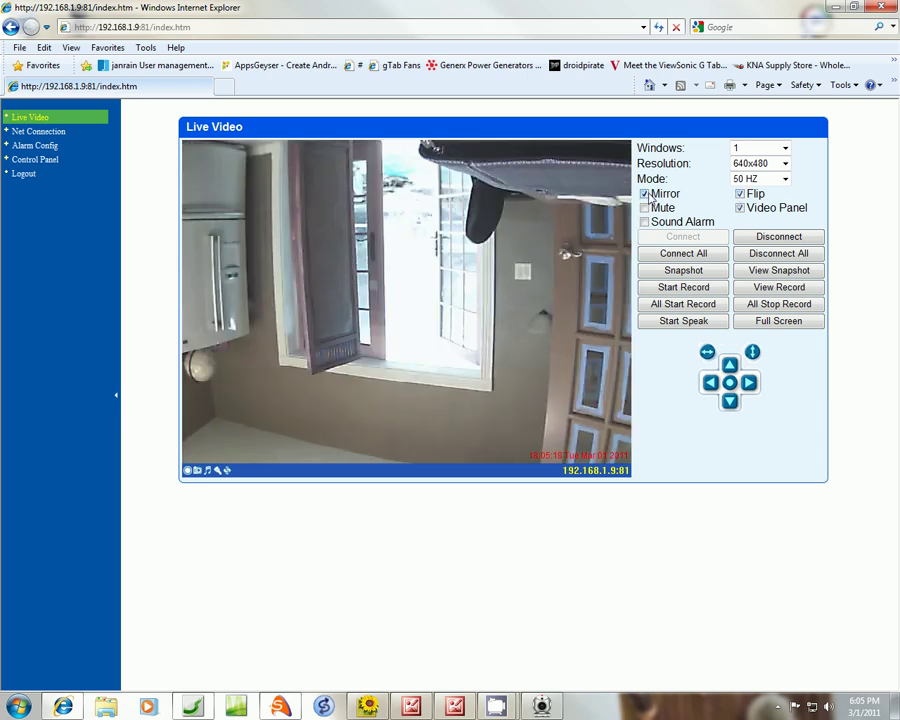
click(645, 194)
click(740, 194)
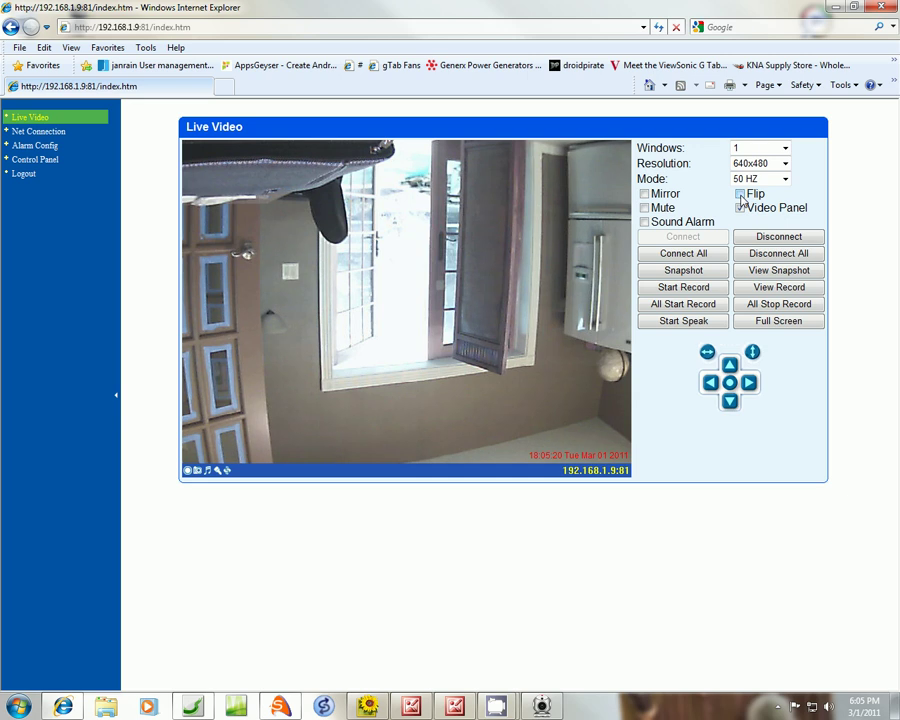
click(786, 179)
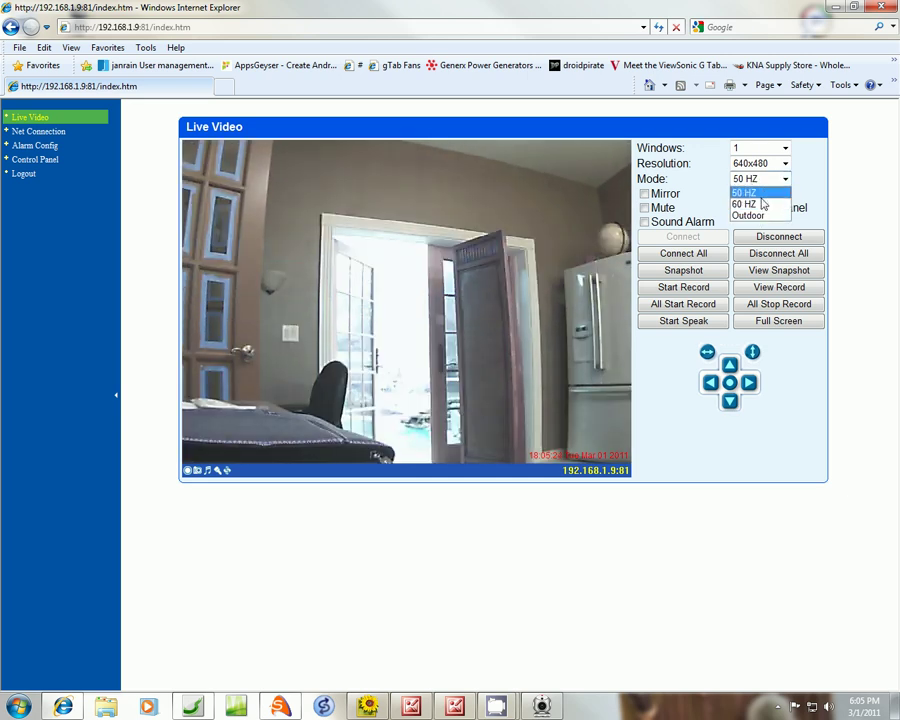
click(800, 175)
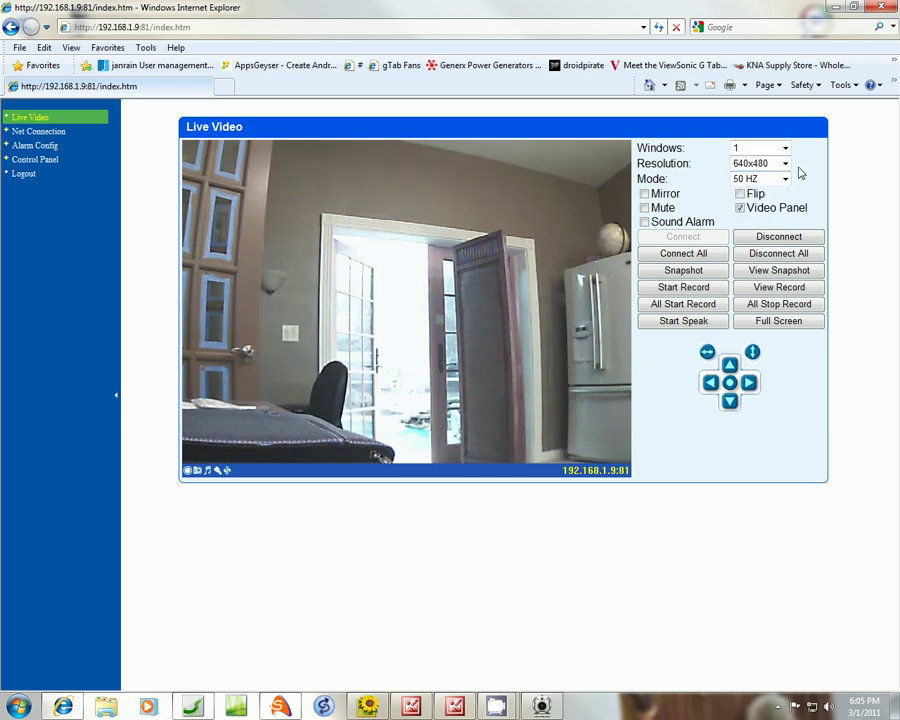
click(786, 164)
click(781, 176)
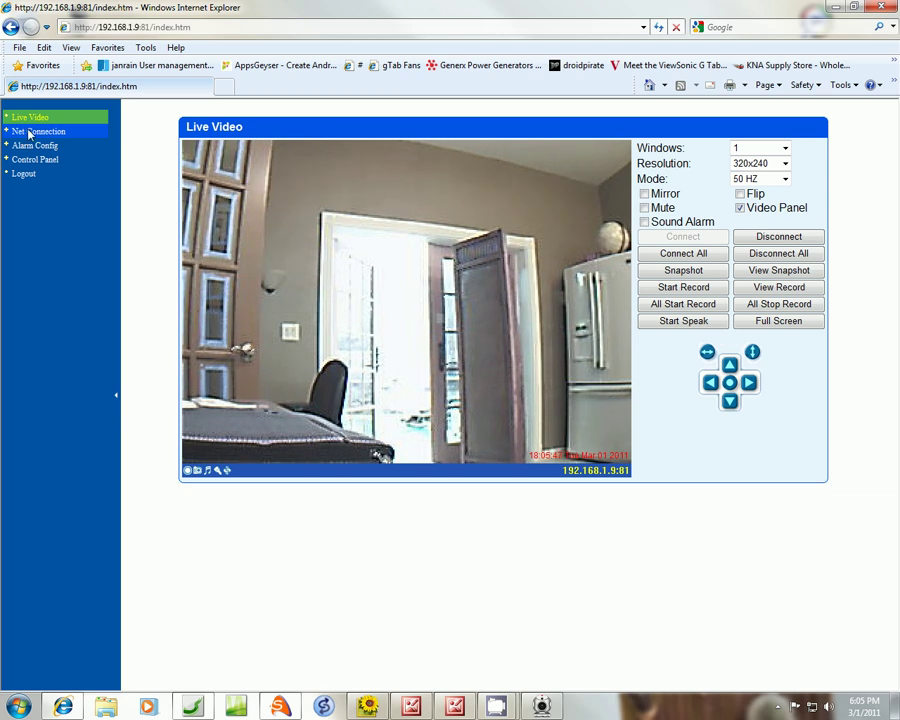
- Set the wired connection to Static IP, with LAN IP 192.168.1.9 and gateway 192.168.1.1
click(22, 132)
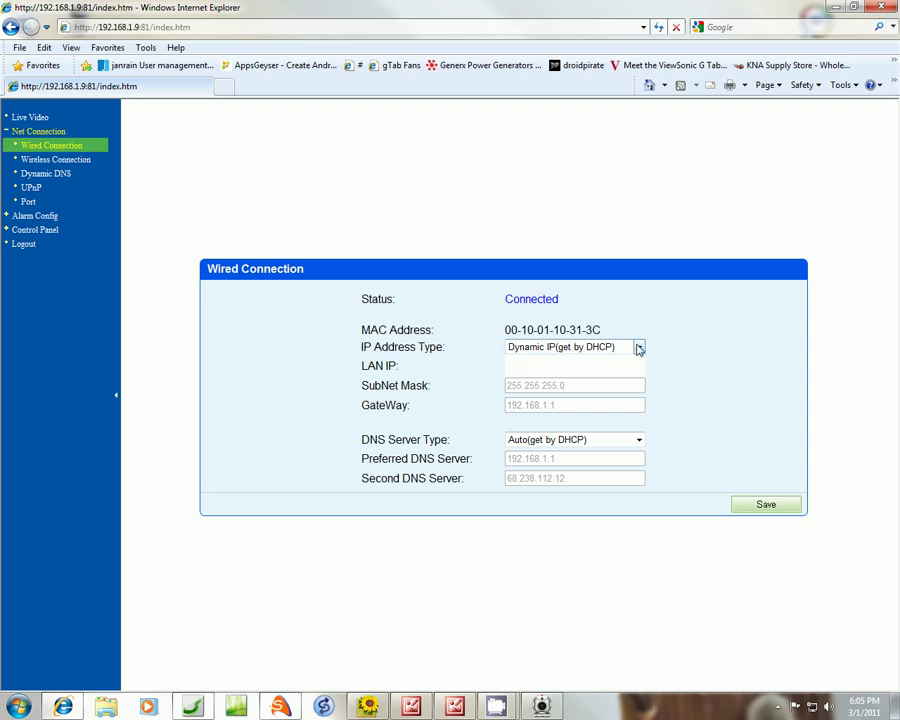
click(638, 347)
click(600, 372)
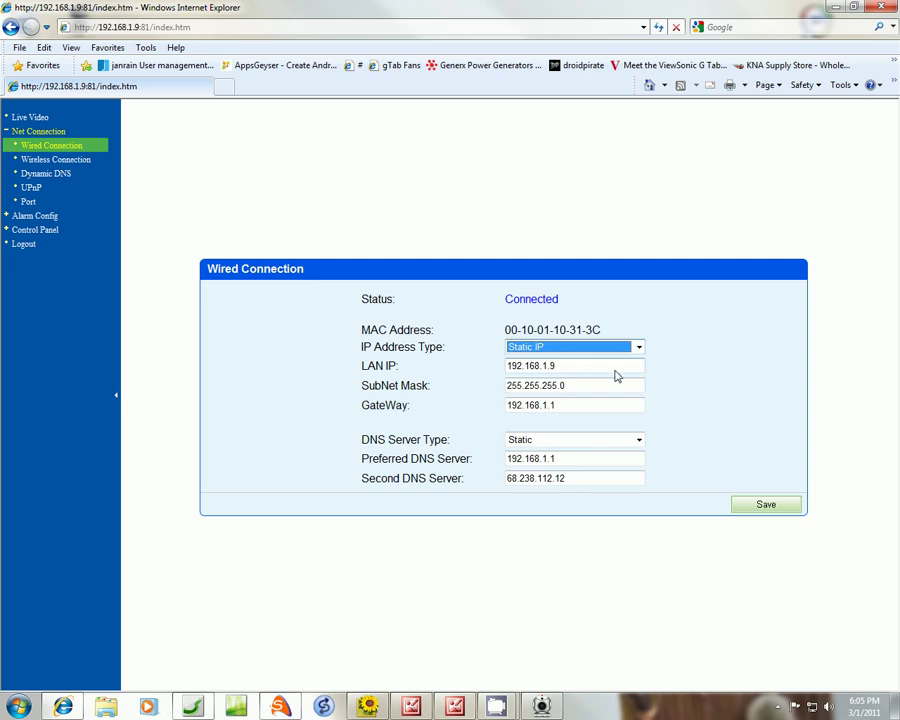
drag(557, 370, 497, 370)
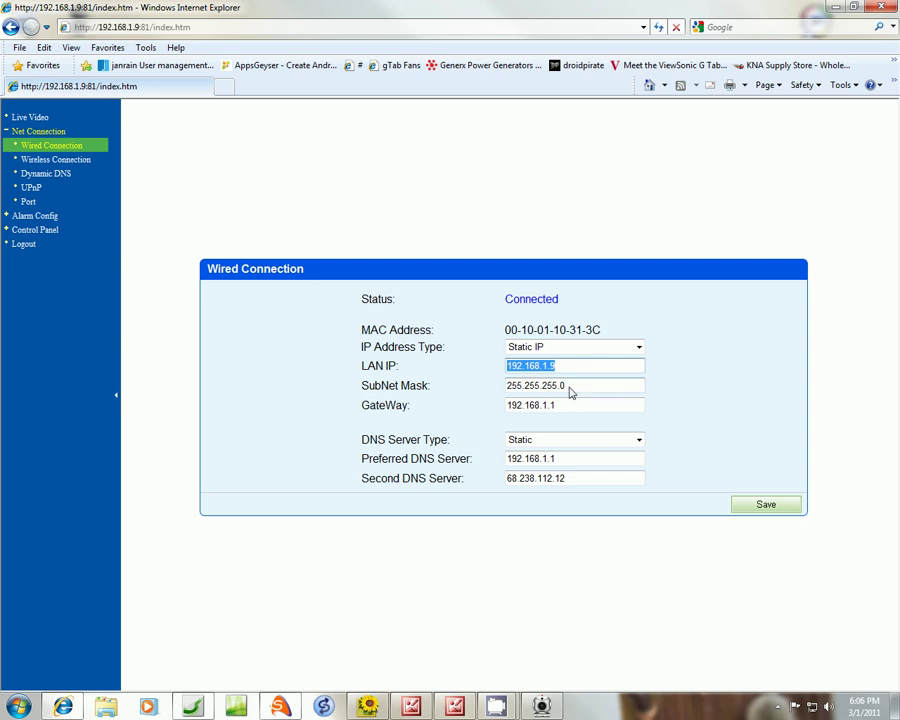
drag(567, 388, 511, 392)
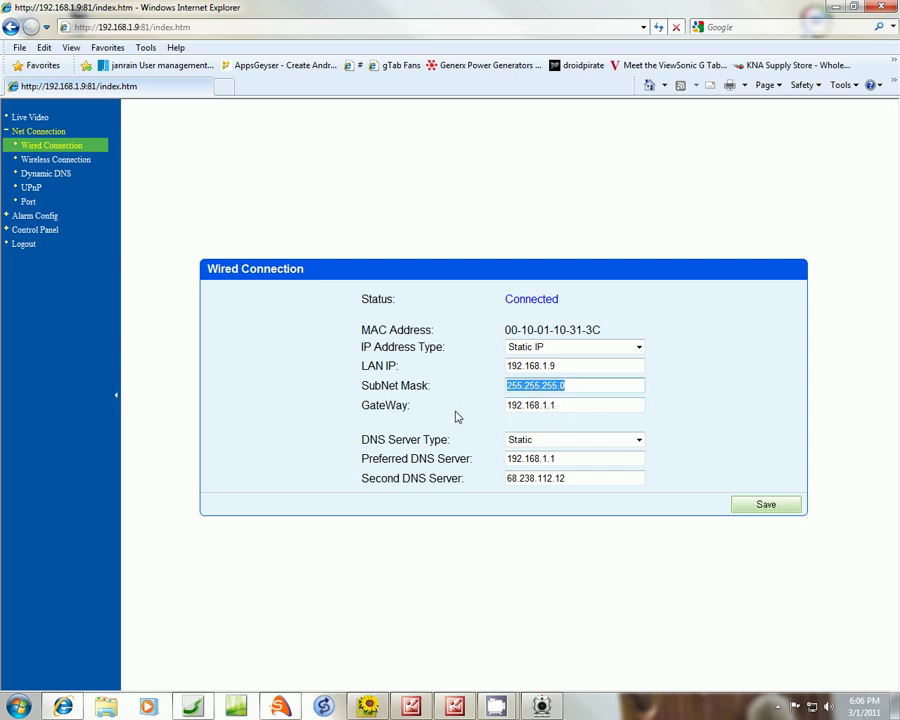
drag(569, 408, 502, 412)
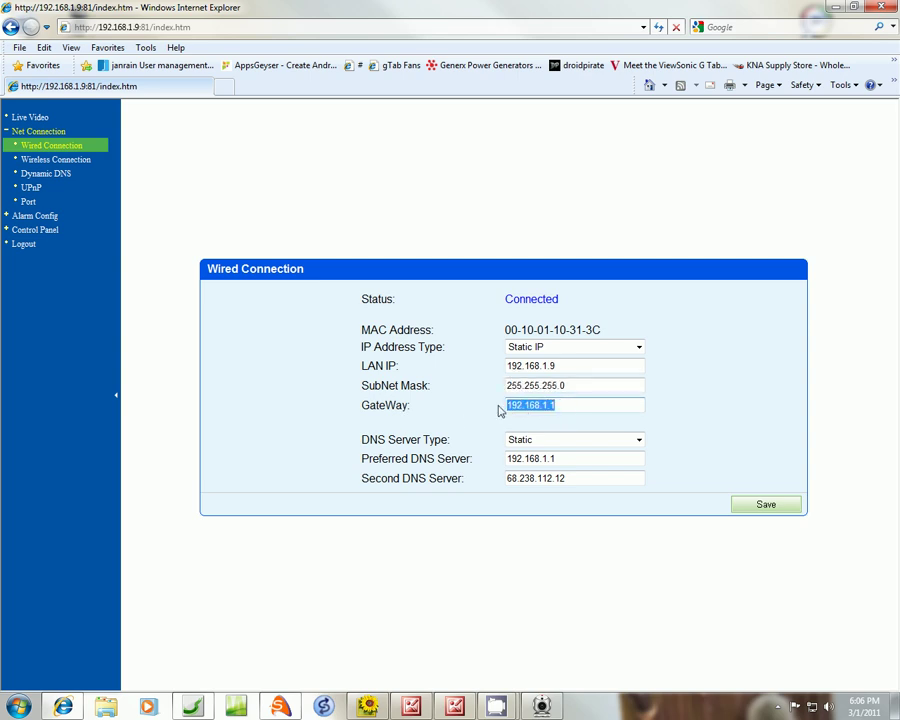
click(565, 409)
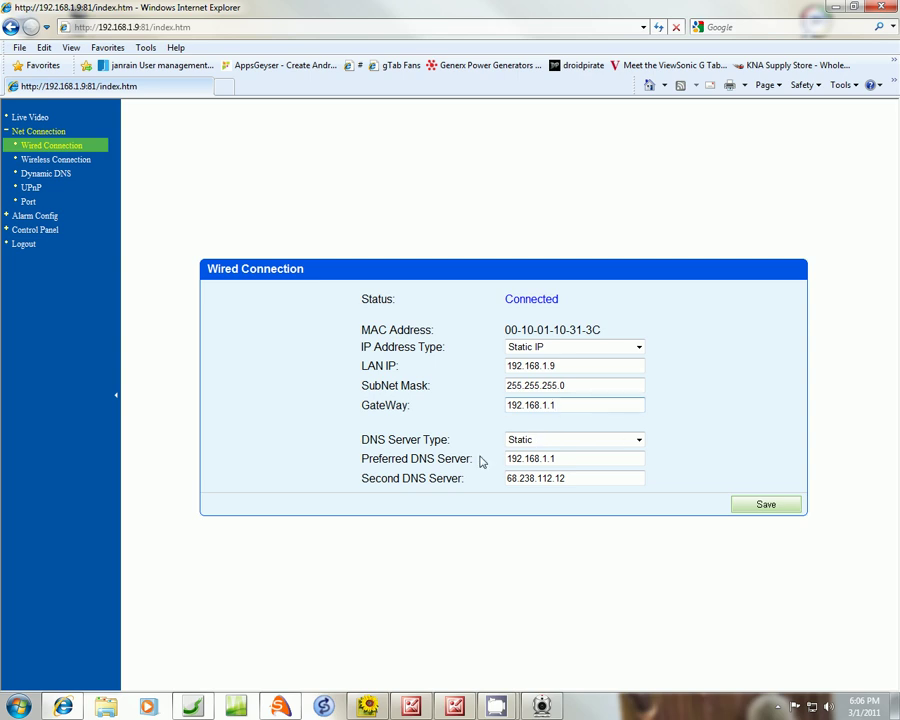
- Save the static IP settings, confirm the camera reboot, keep the browser open and reload the page
click(765, 505)
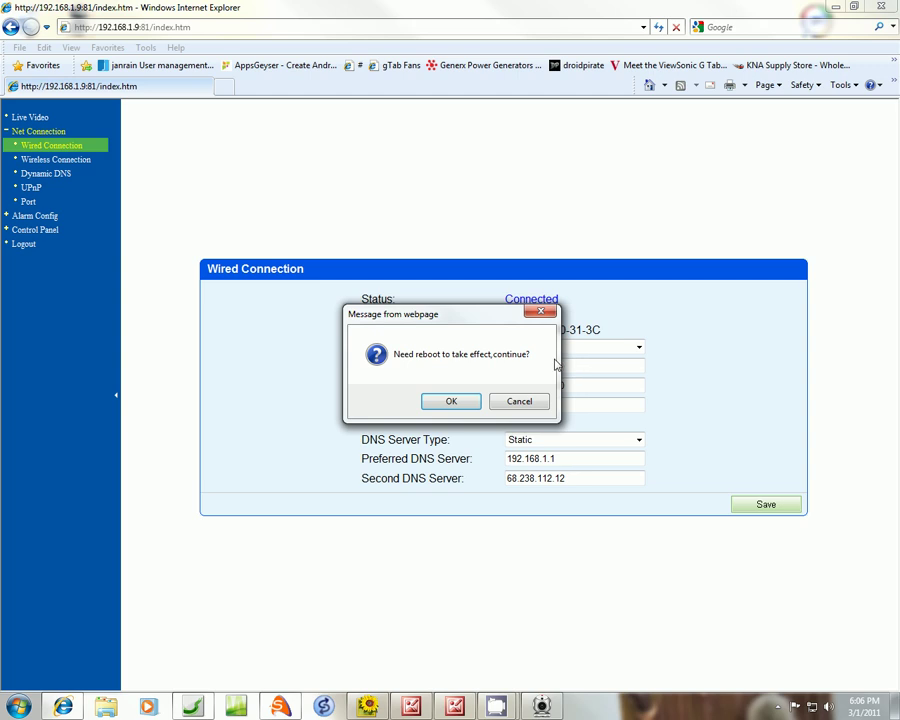
click(464, 404)
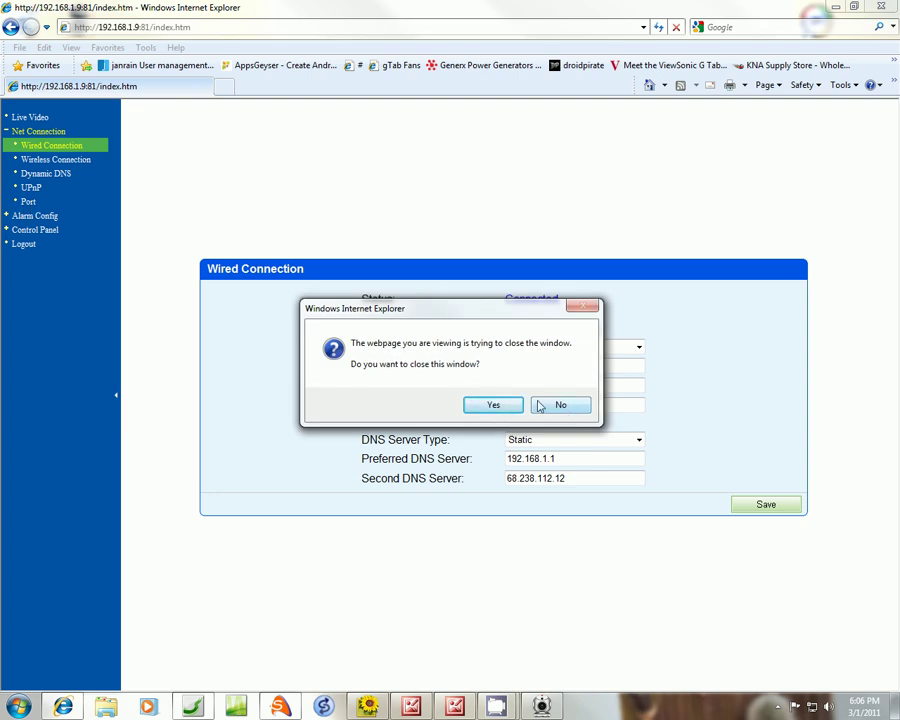
click(565, 405)
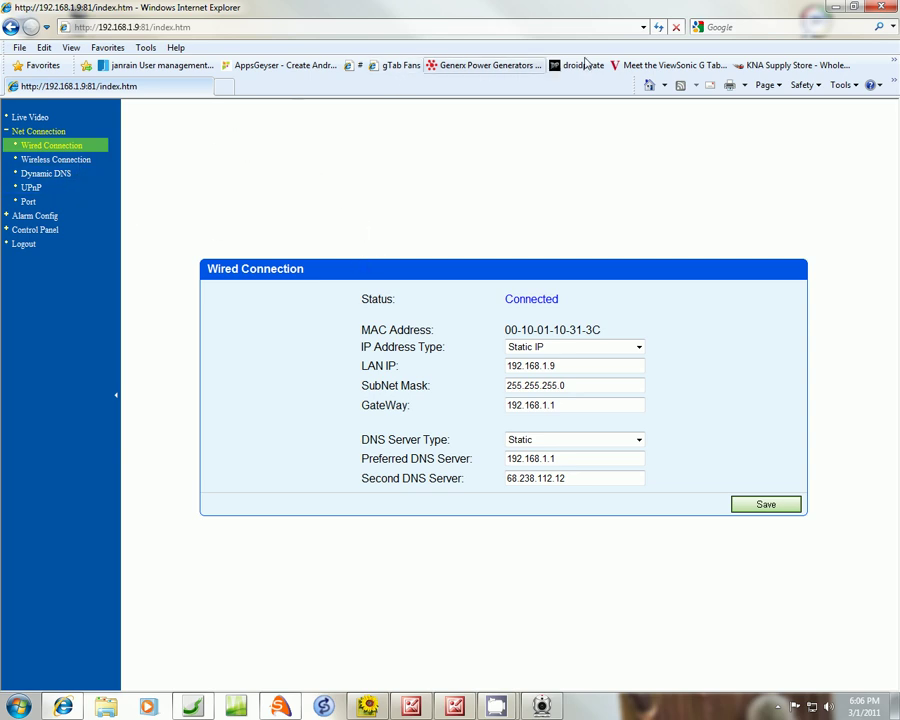
click(658, 27)
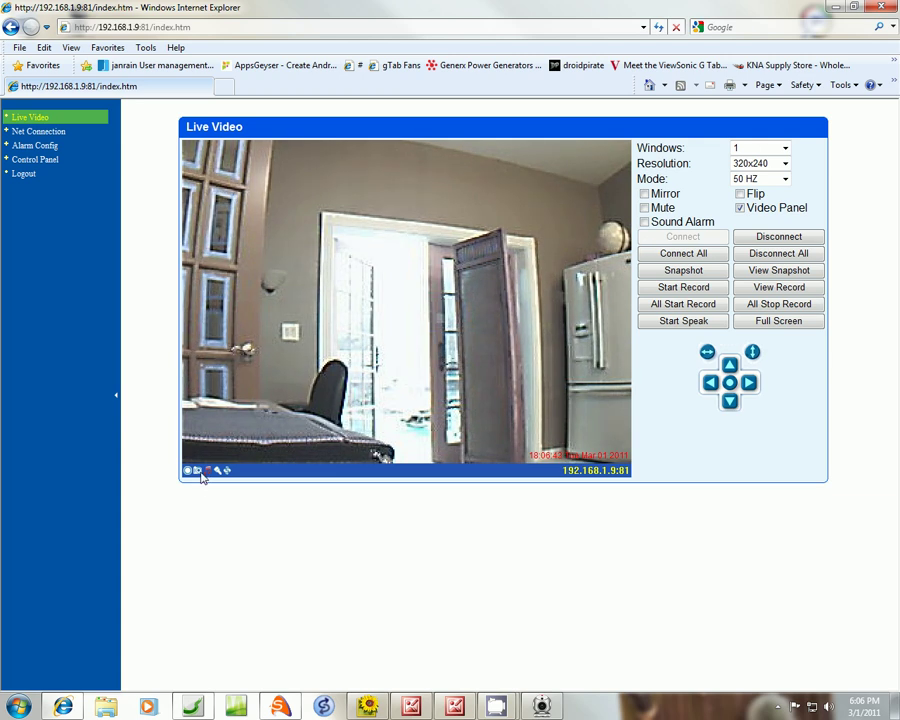
- Open the wired connection's Port settings and verify the camera port is 81
click(20, 133)
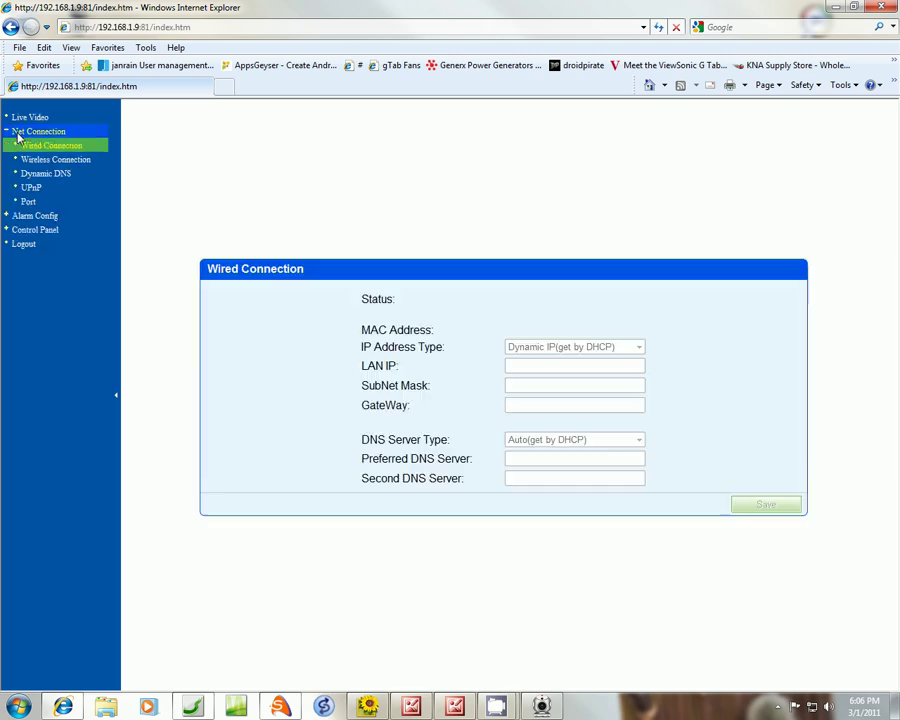
click(28, 201)
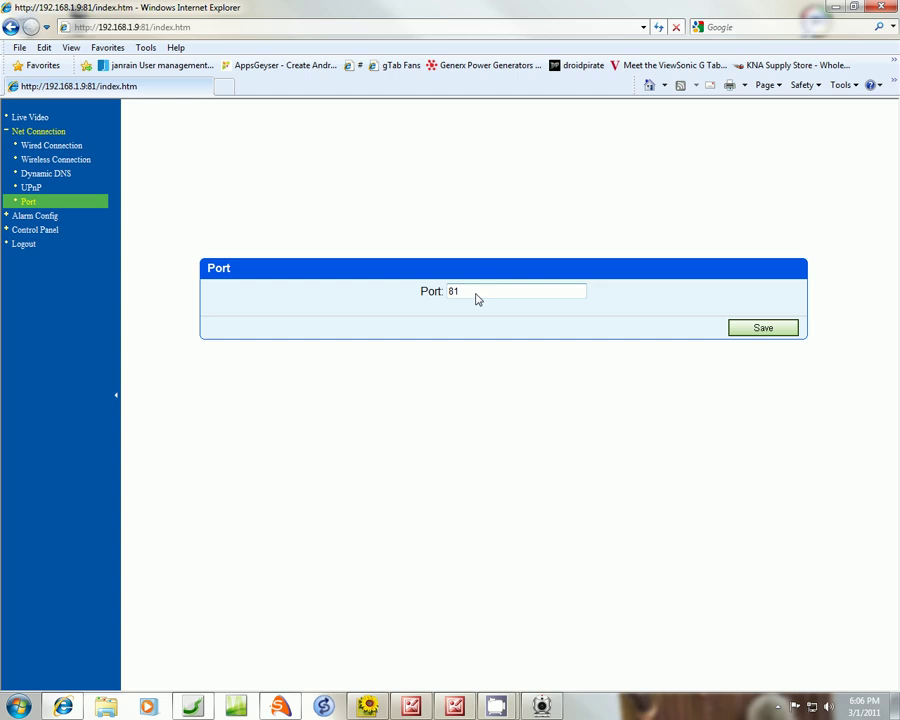
drag(466, 293, 408, 289)
click(462, 183)
drag(462, 292, 440, 290)
click(452, 294)
- In Control Panel's Date and Time, choose (GMT-05:00) Eastern Time (US & Canada) and save
click(17, 231)
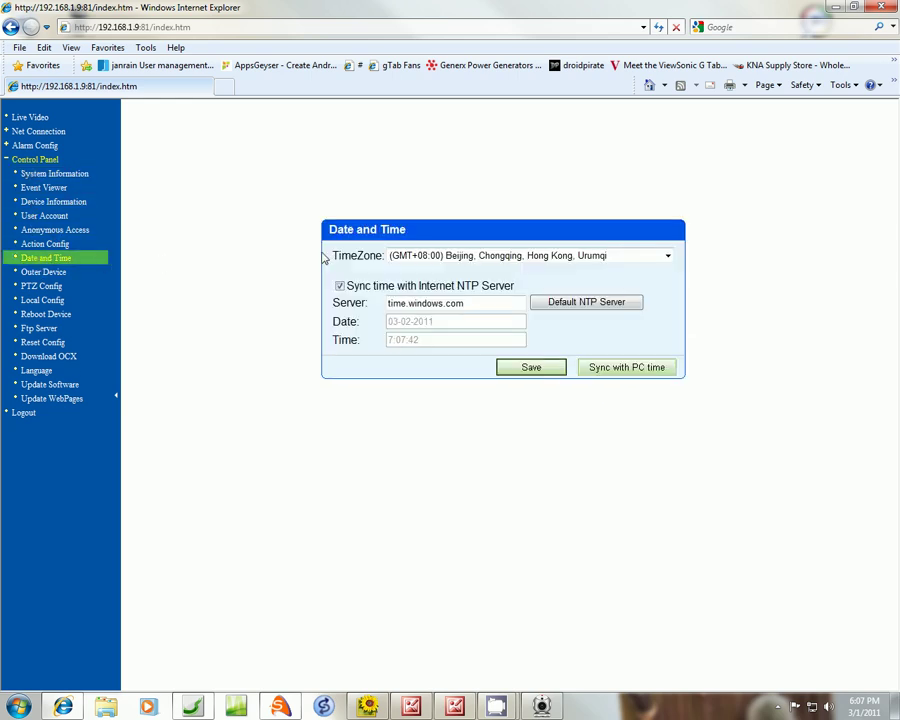
click(669, 258)
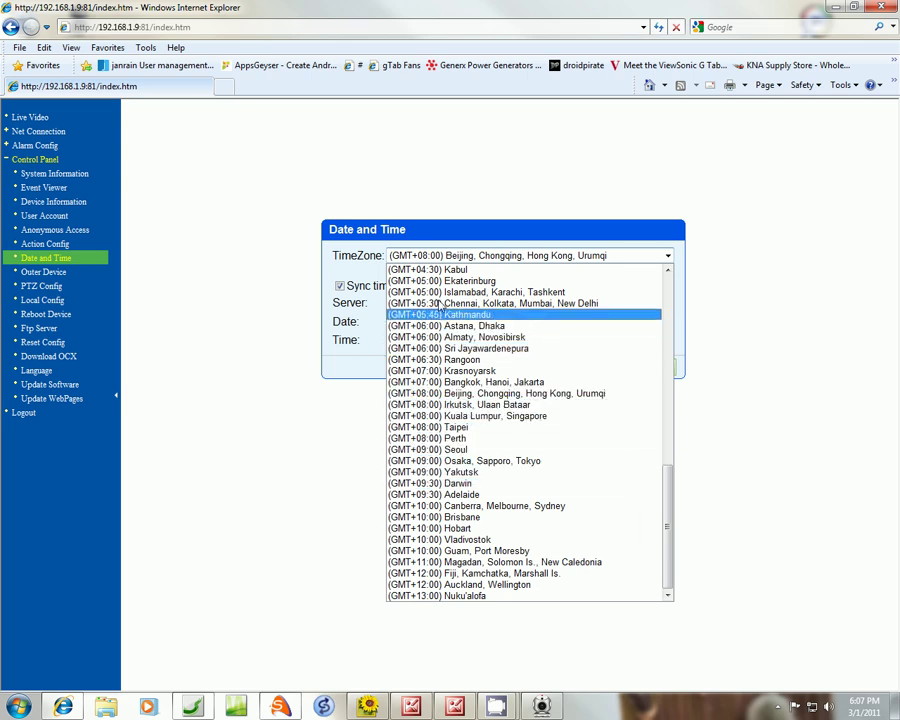
drag(671, 528, 668, 290)
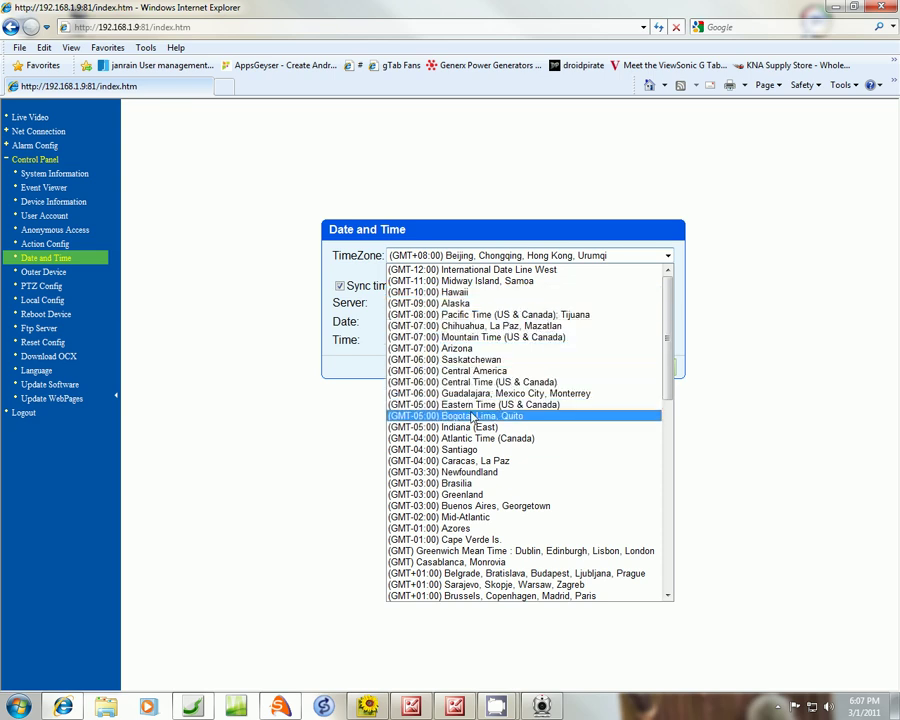
click(474, 404)
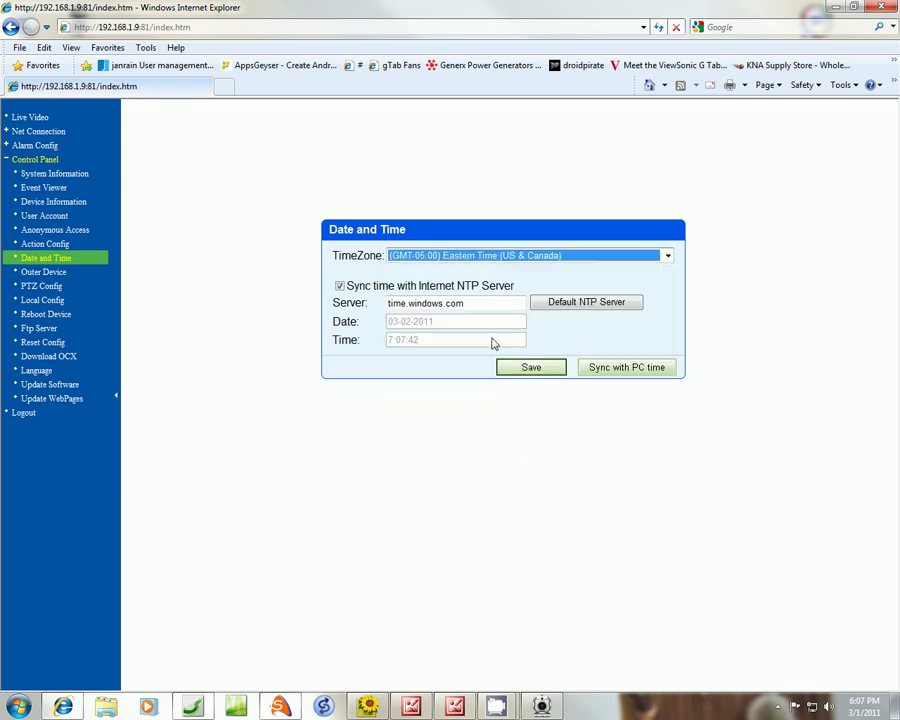
click(532, 368)
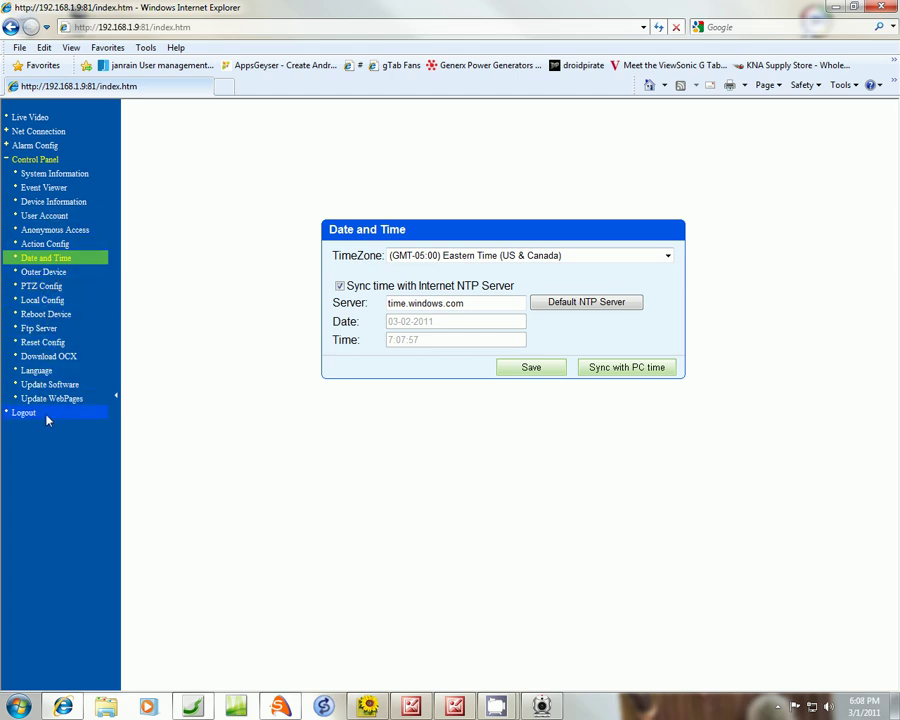
- Under User Account, view the admin entry without changes, then add user 'demo' with a password in the Administrator group
click(45, 215)
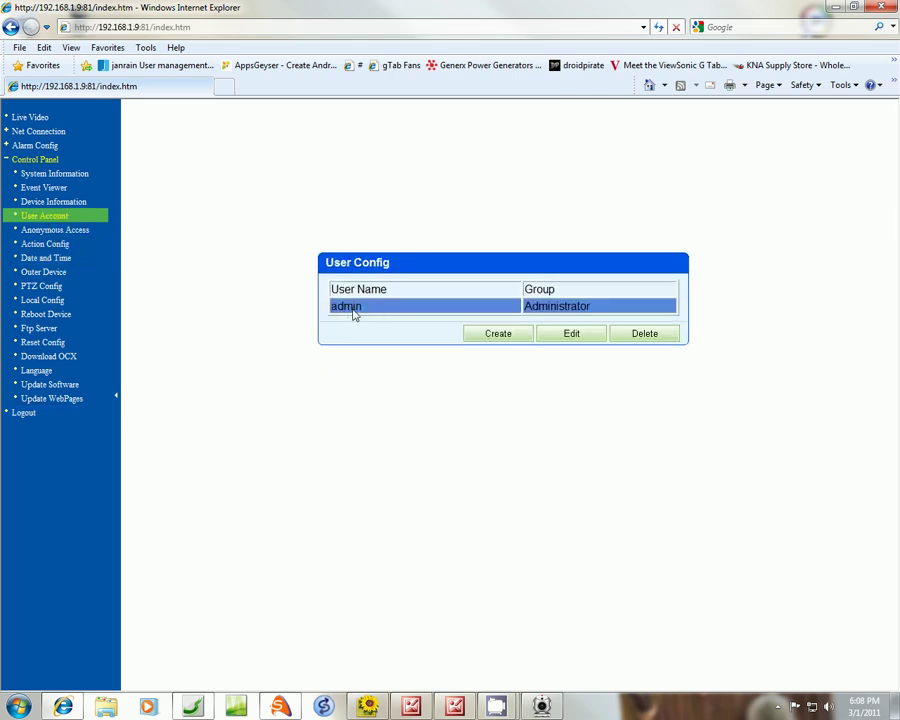
click(569, 334)
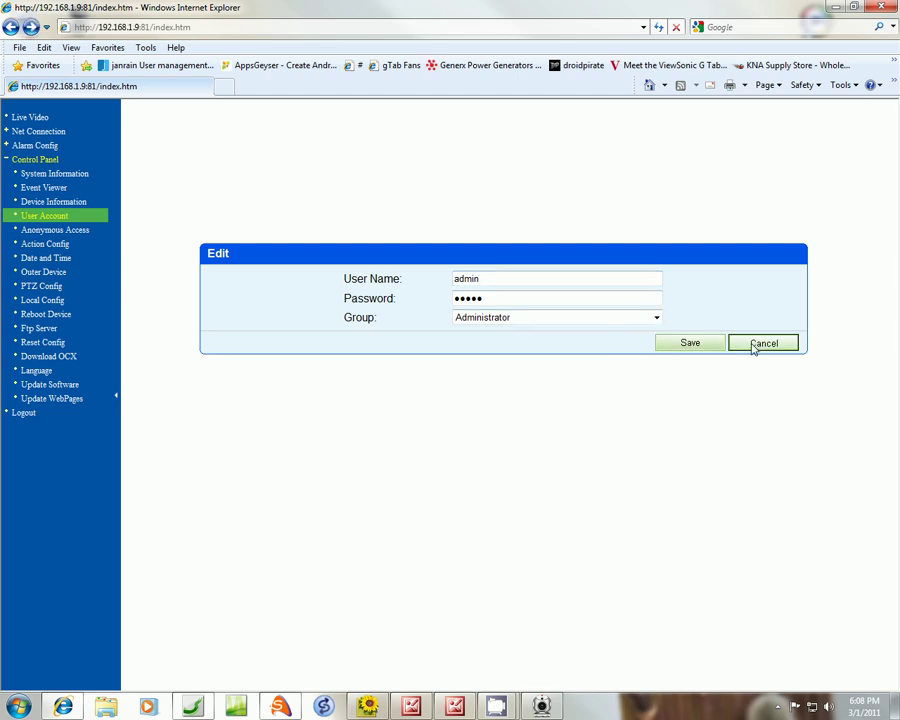
click(754, 344)
click(497, 336)
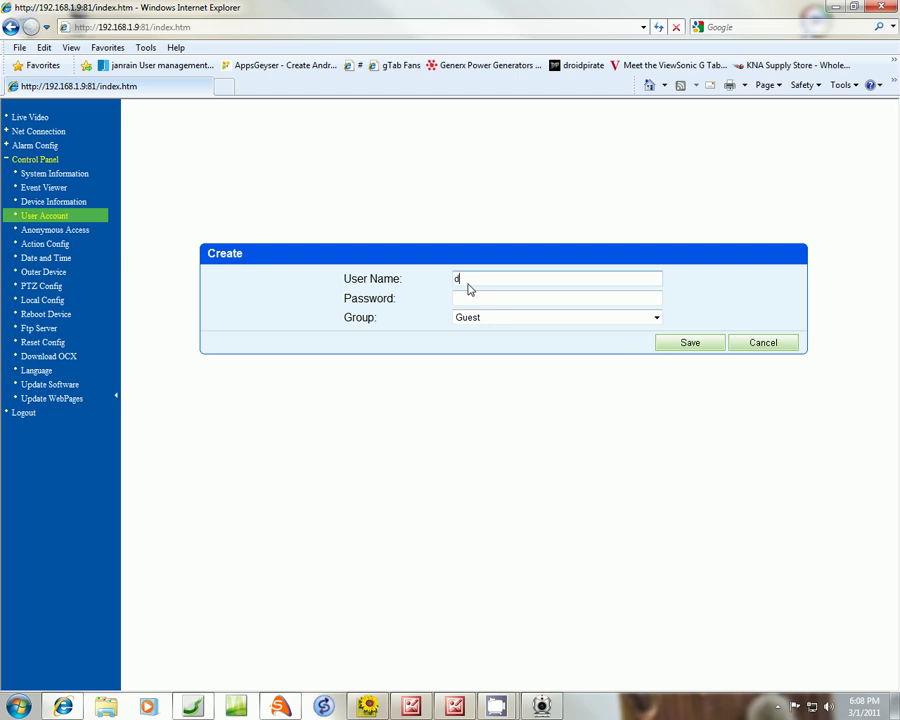
key(Tab)
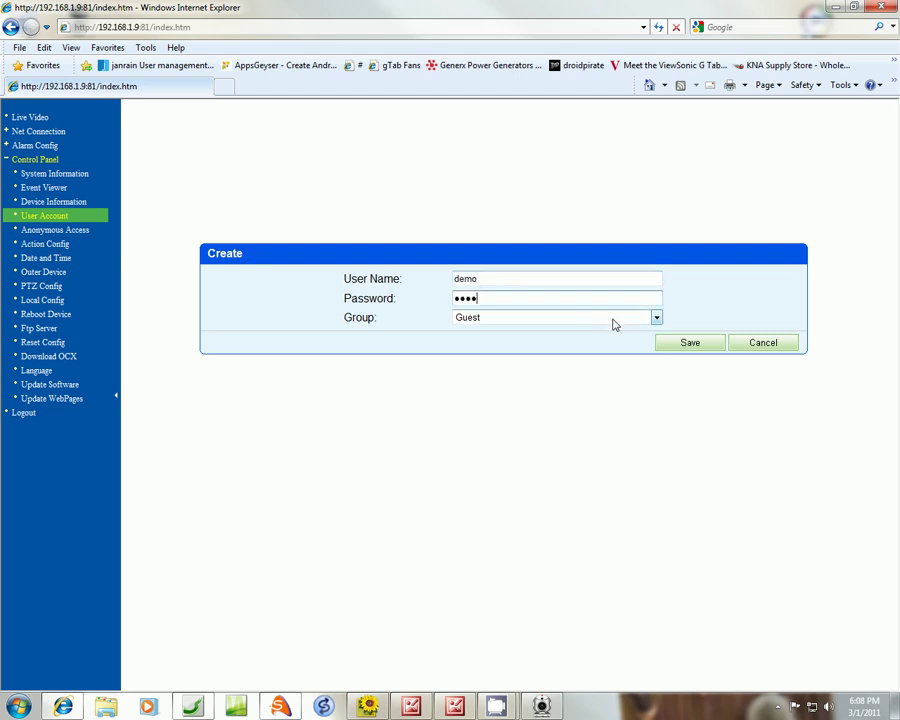
click(654, 320)
click(528, 356)
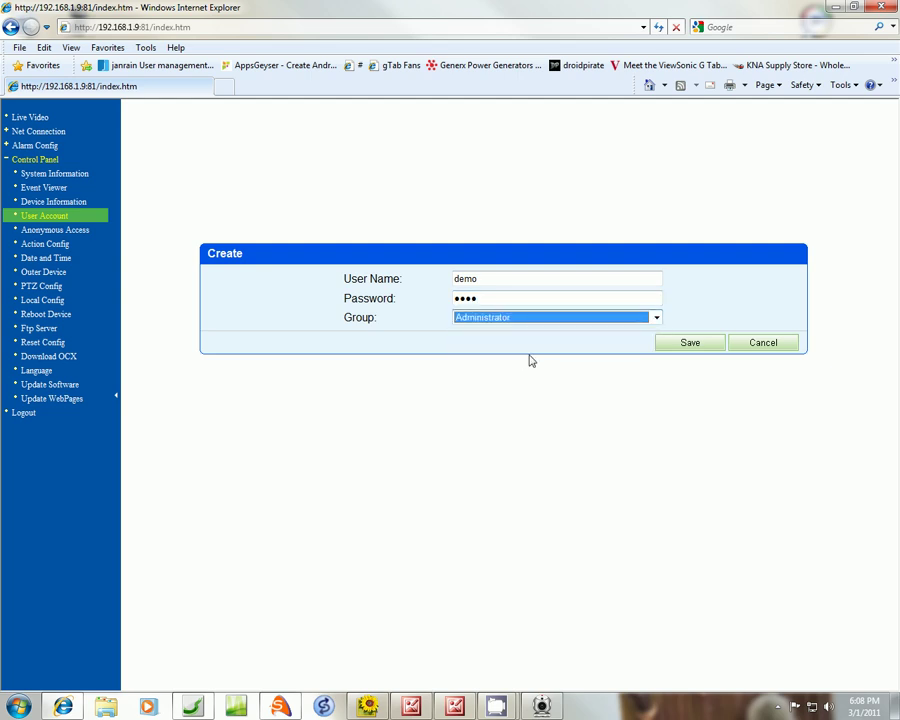
click(688, 343)
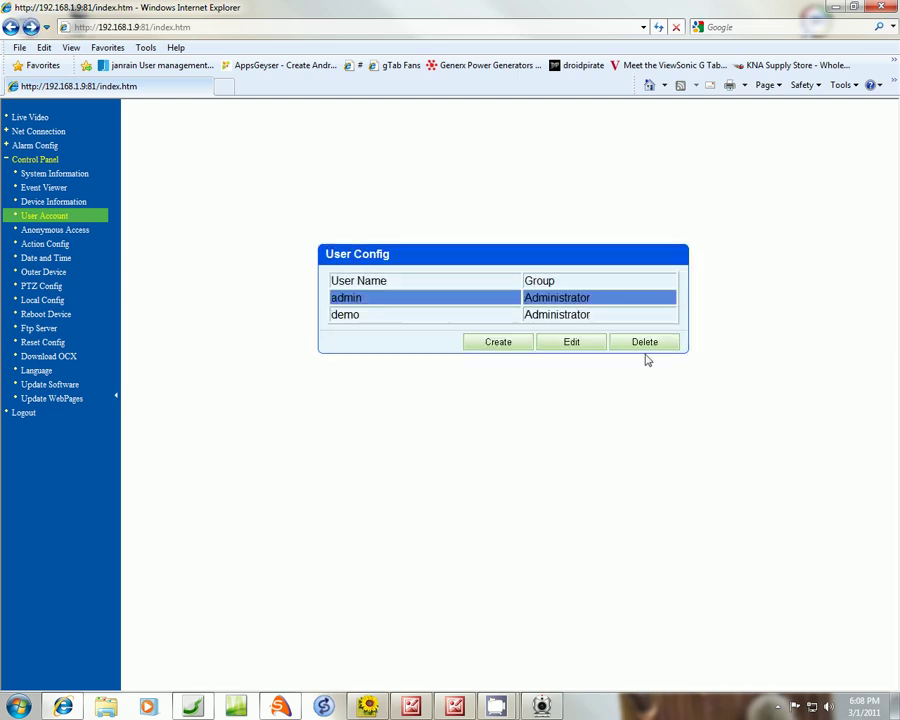
- Log out of the camera and try signing in as user 'demo' with its password
click(22, 414)
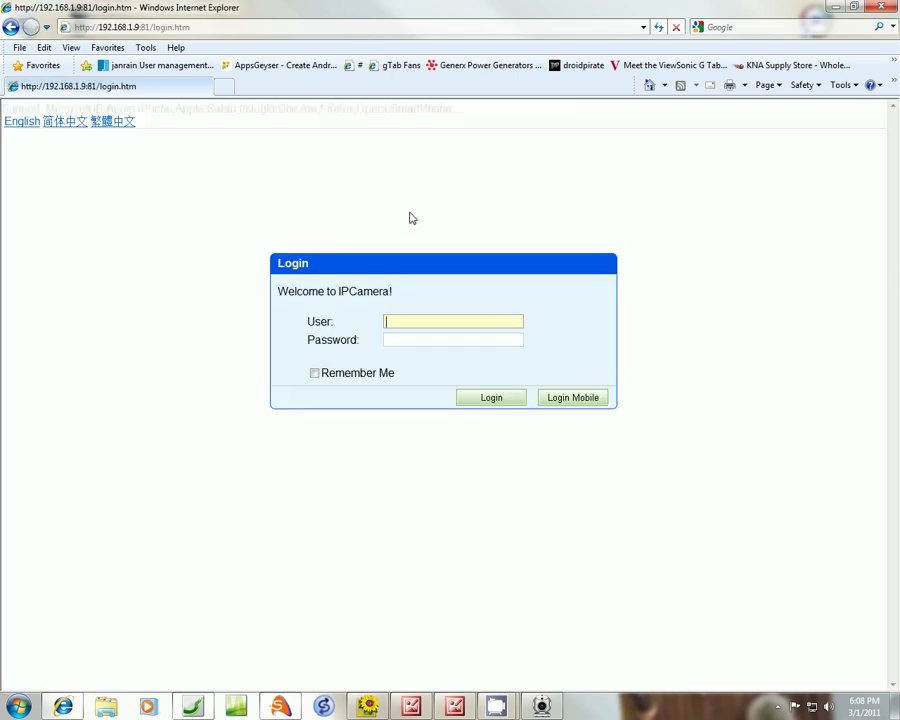
text(demo)
key(Tab)
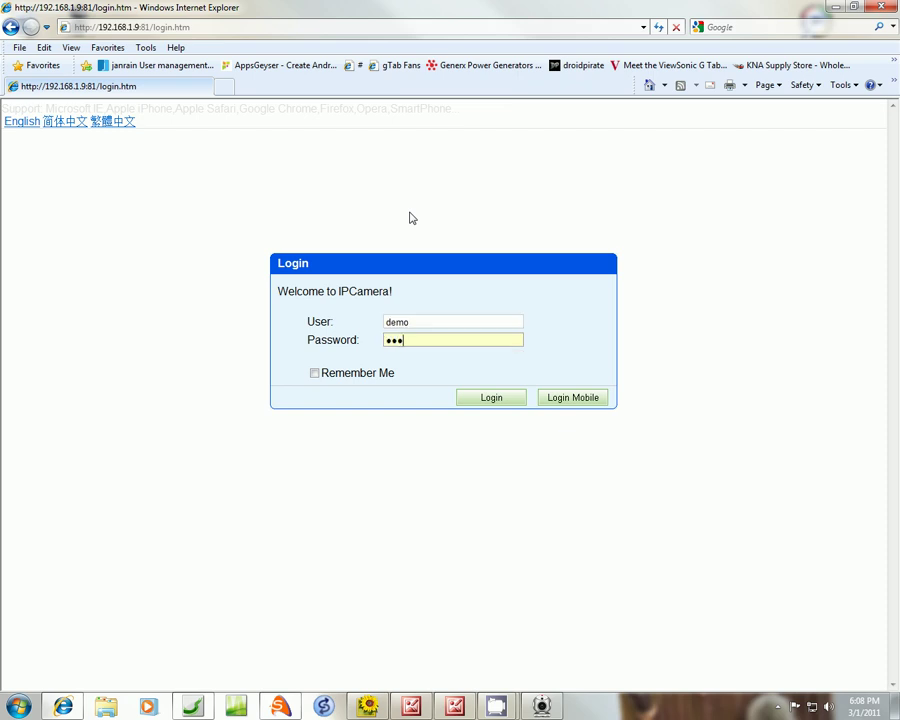
click(492, 397)
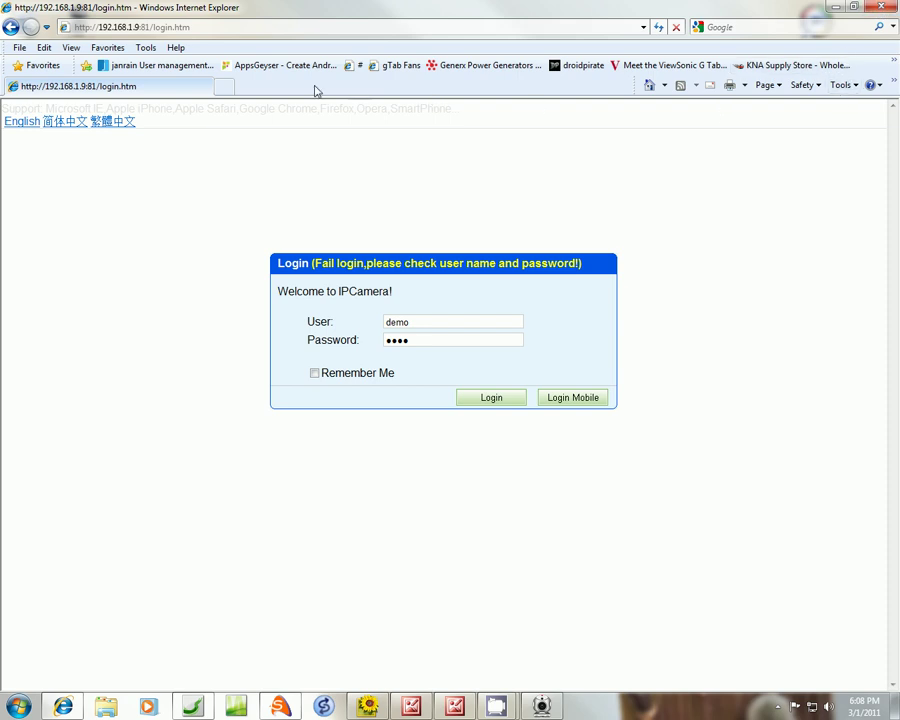
- Delete Internet Explorer's browsing history through Internet Options
click(846, 86)
click(720, 388)
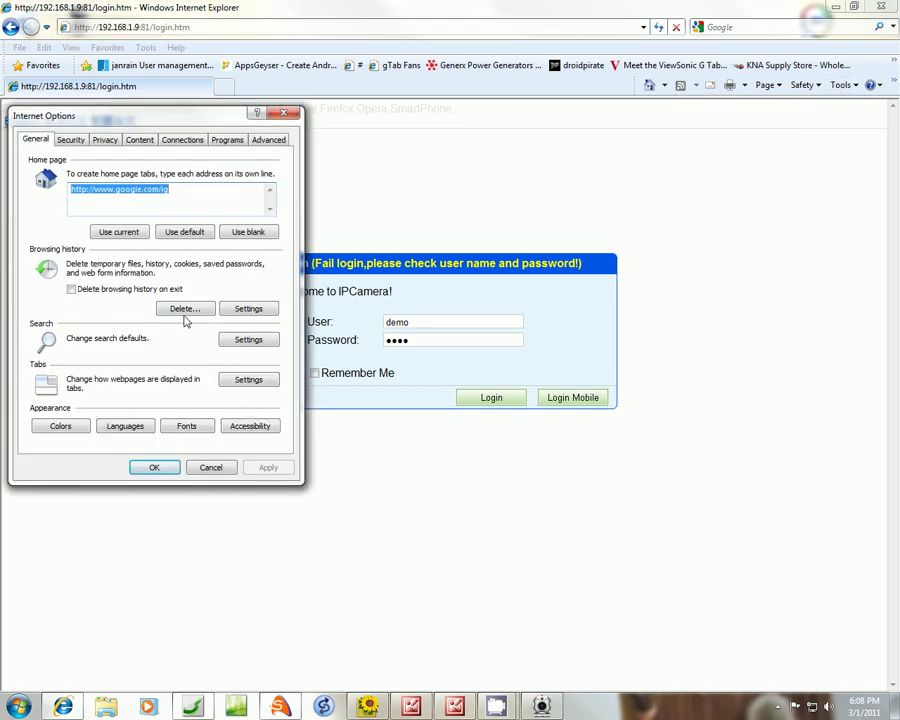
click(182, 308)
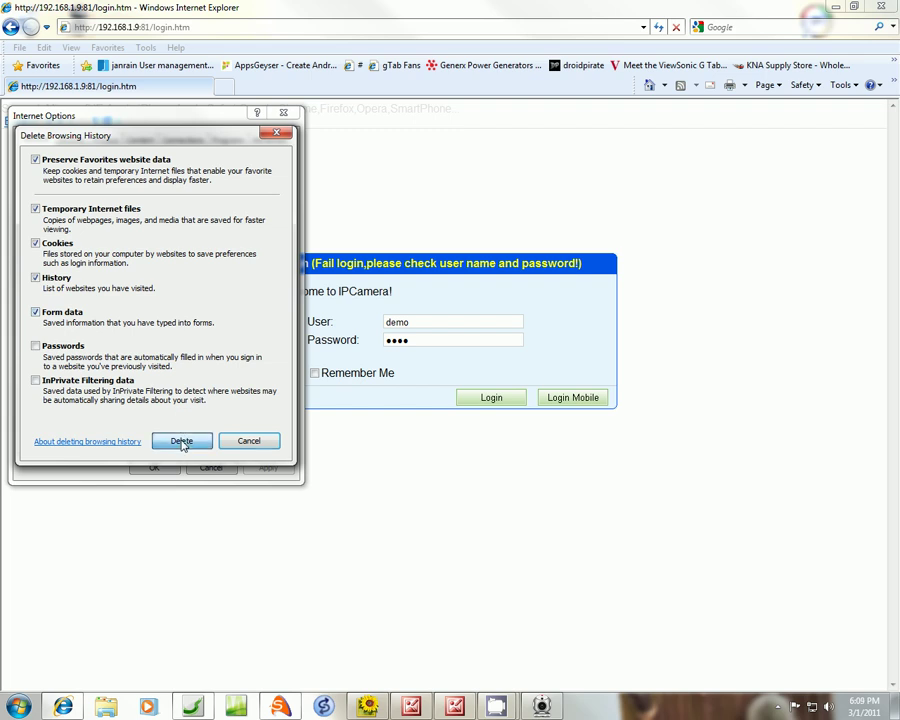
click(181, 442)
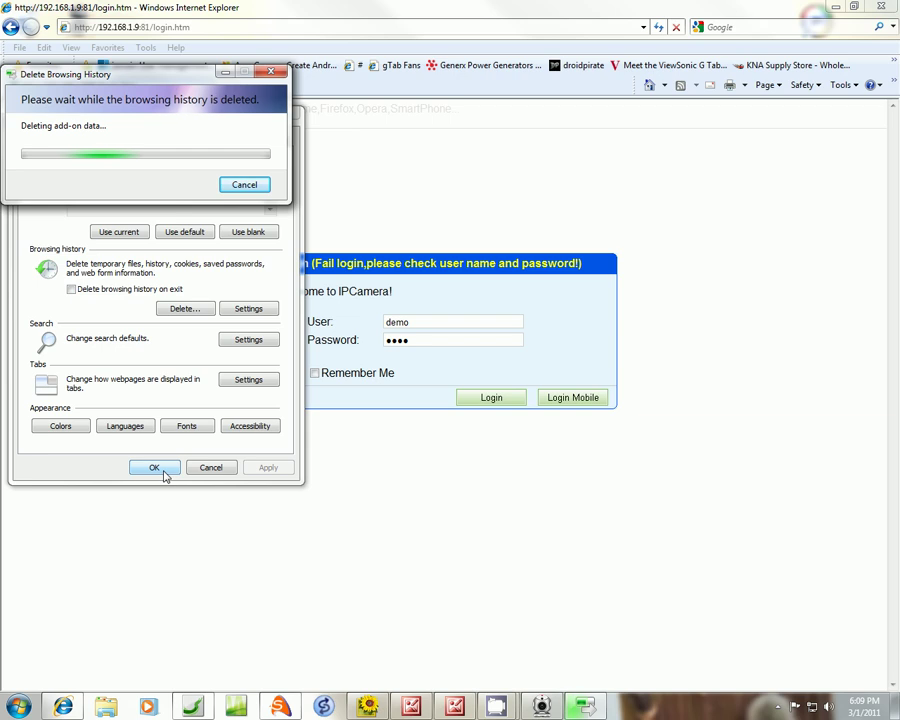
click(164, 473)
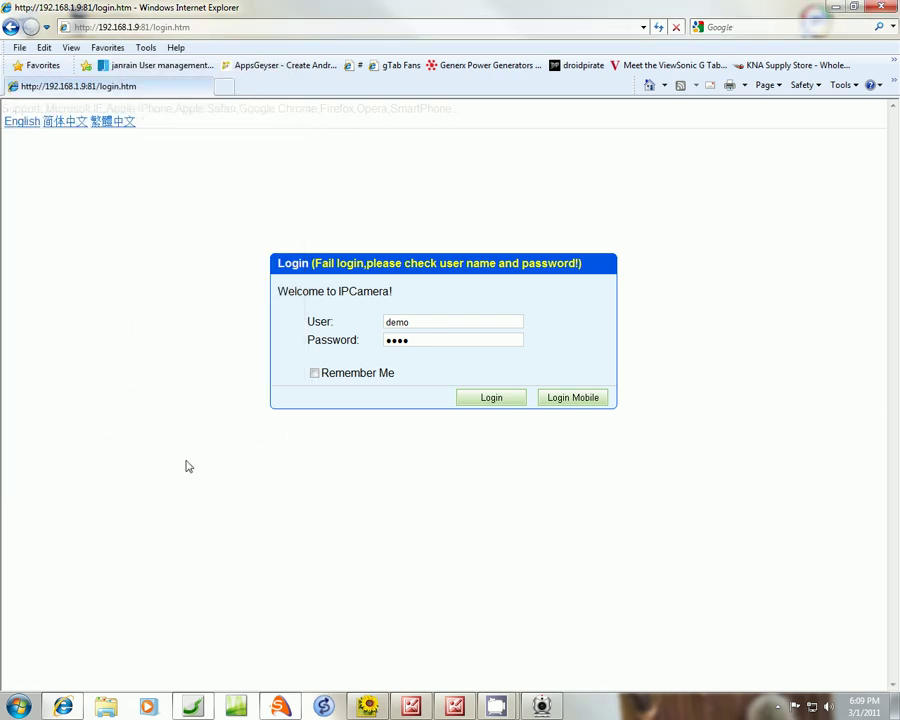
- Close the browser and open the 192.168.1.9 camera's web page from IPCamTool
click(883, 8)
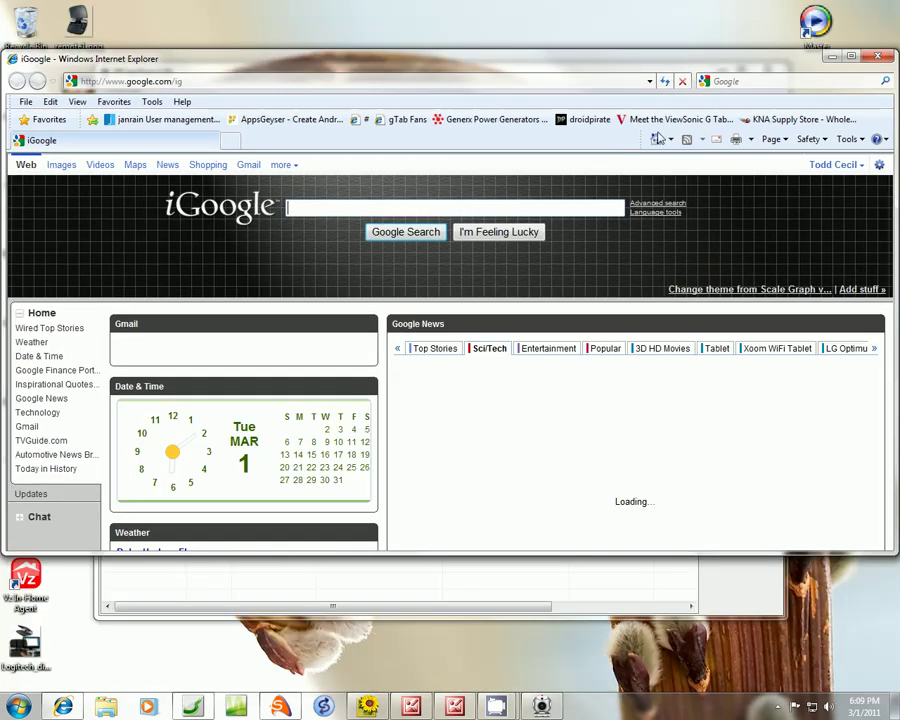
click(707, 597)
click(508, 126)
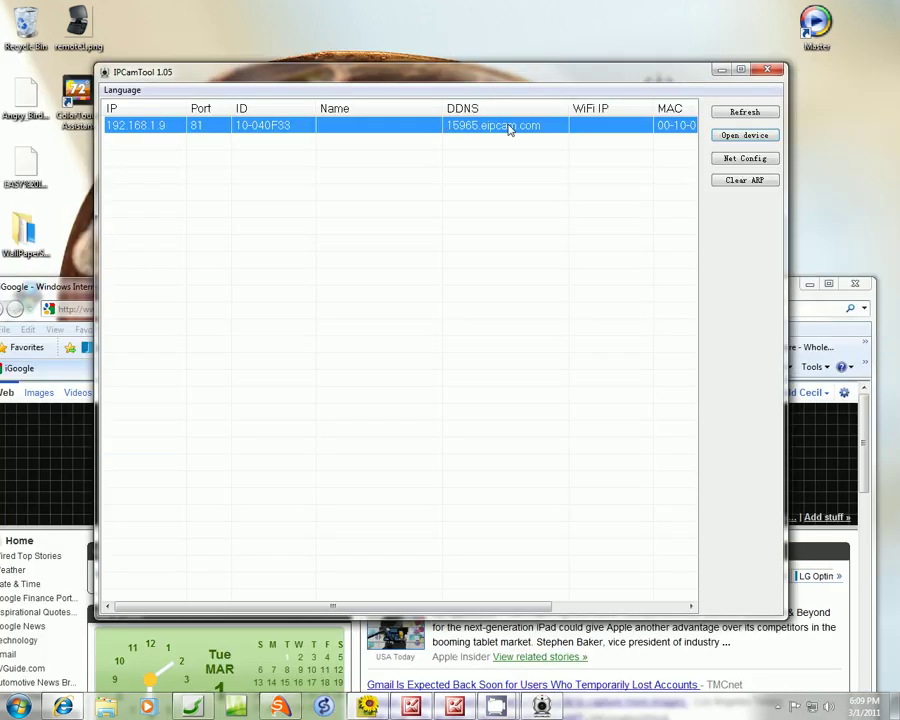
click(740, 136)
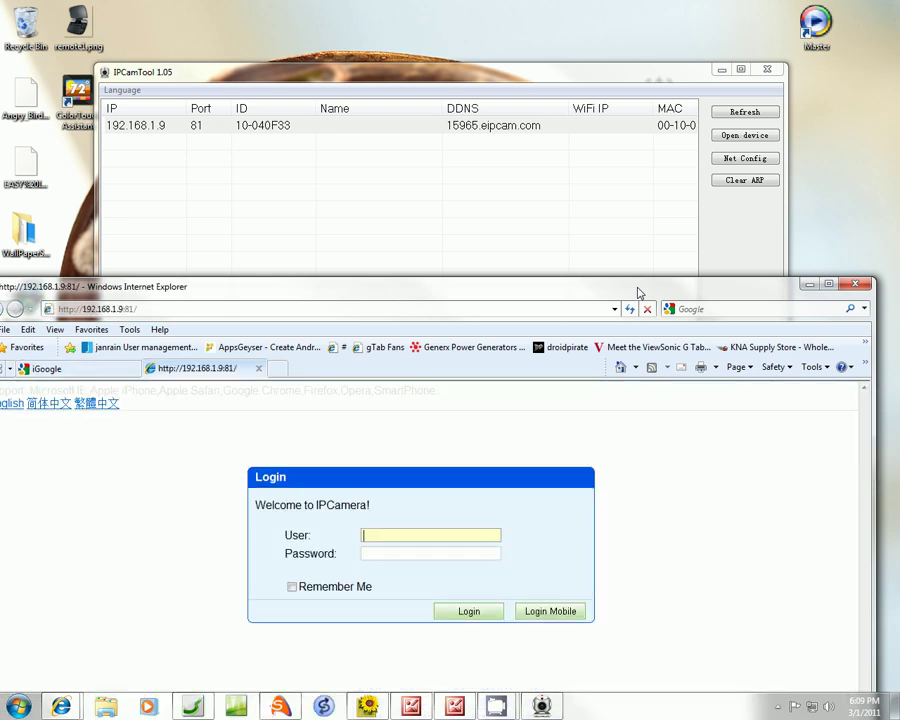
- Reposition the login window and sign in as 'demo' with its password
drag(640, 293, 666, 195)
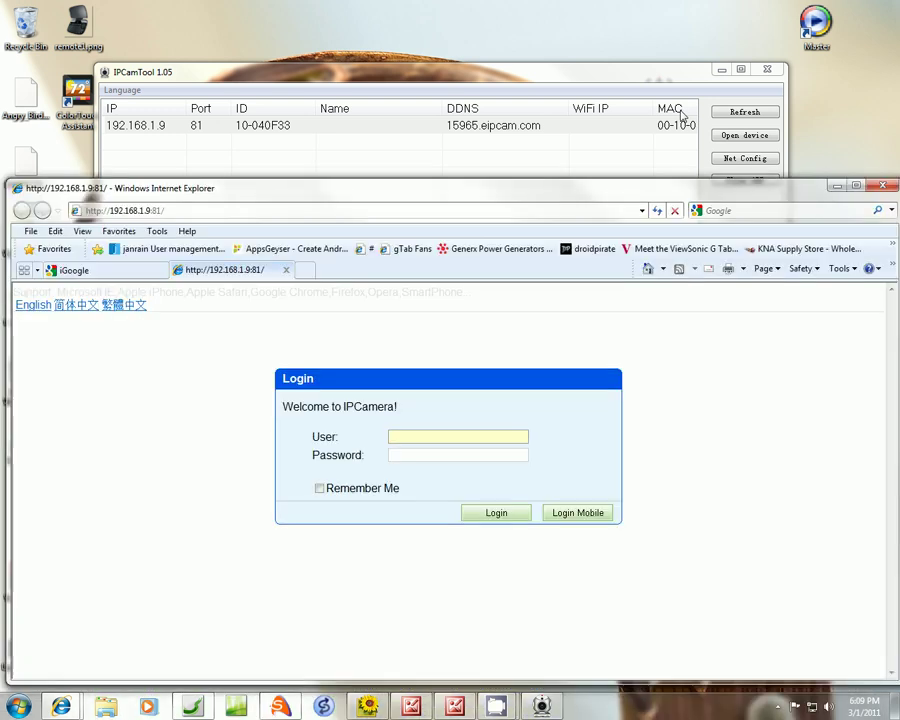
drag(681, 117, 635, 74)
click(405, 320)
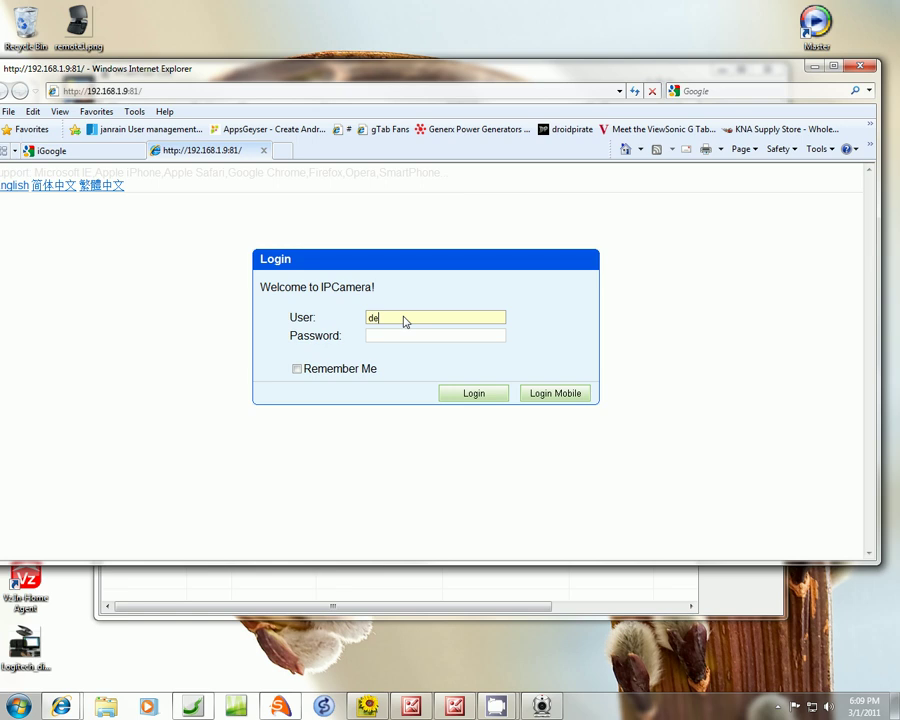
key(Tab)
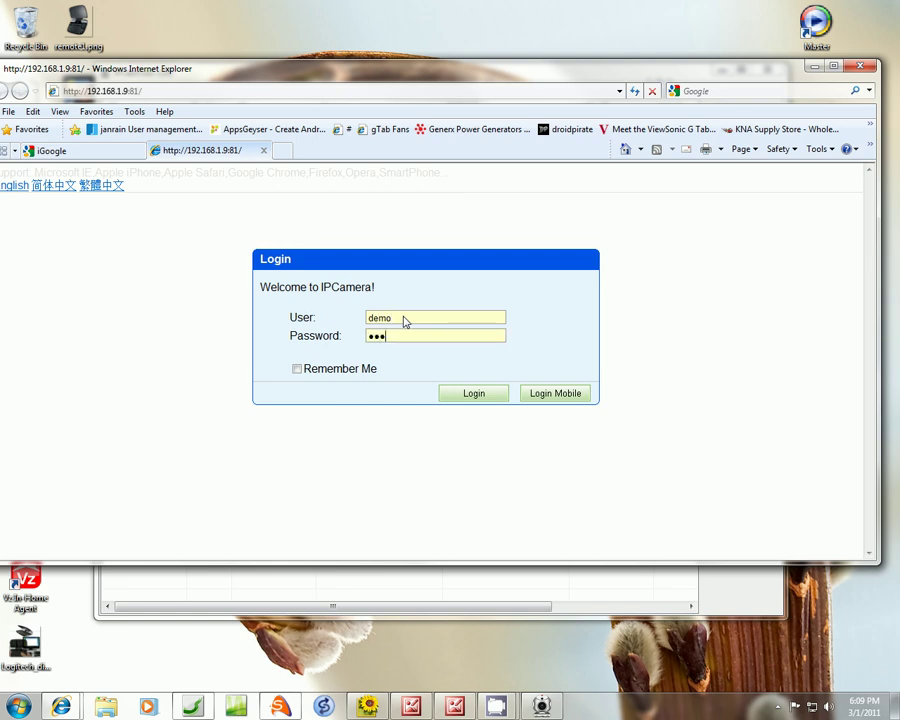
click(472, 395)
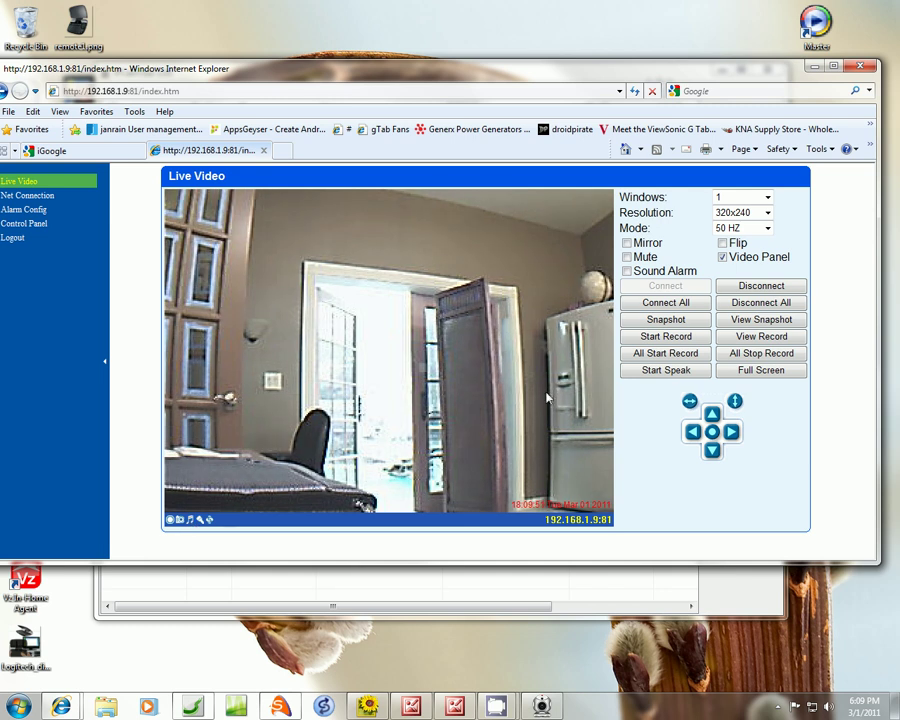
- Maximize the browser, show live video as a 9-window grid, and open Control Panel's System Information
click(833, 66)
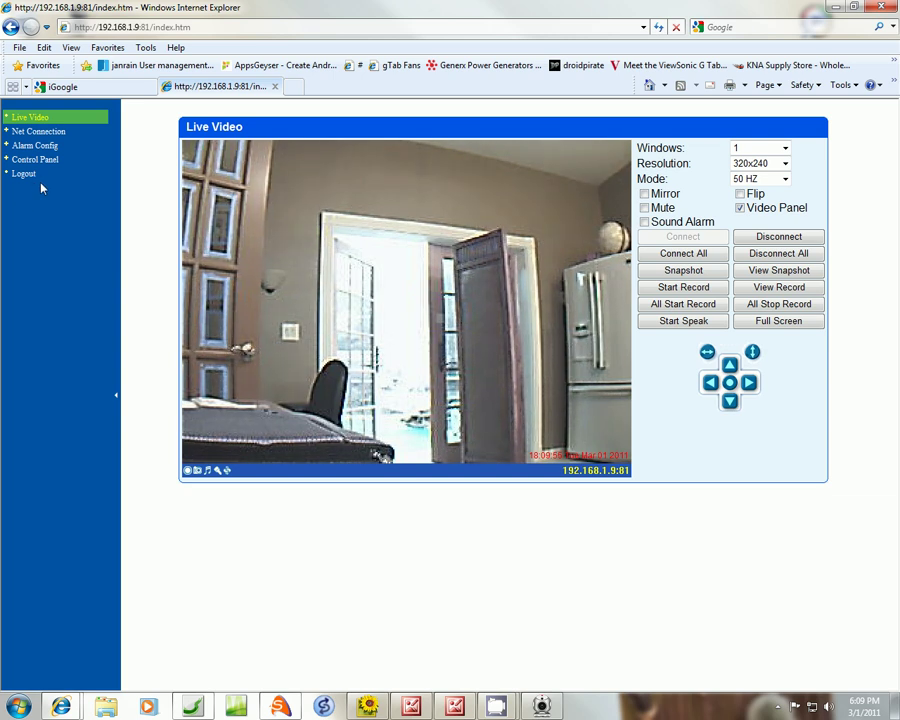
click(784, 149)
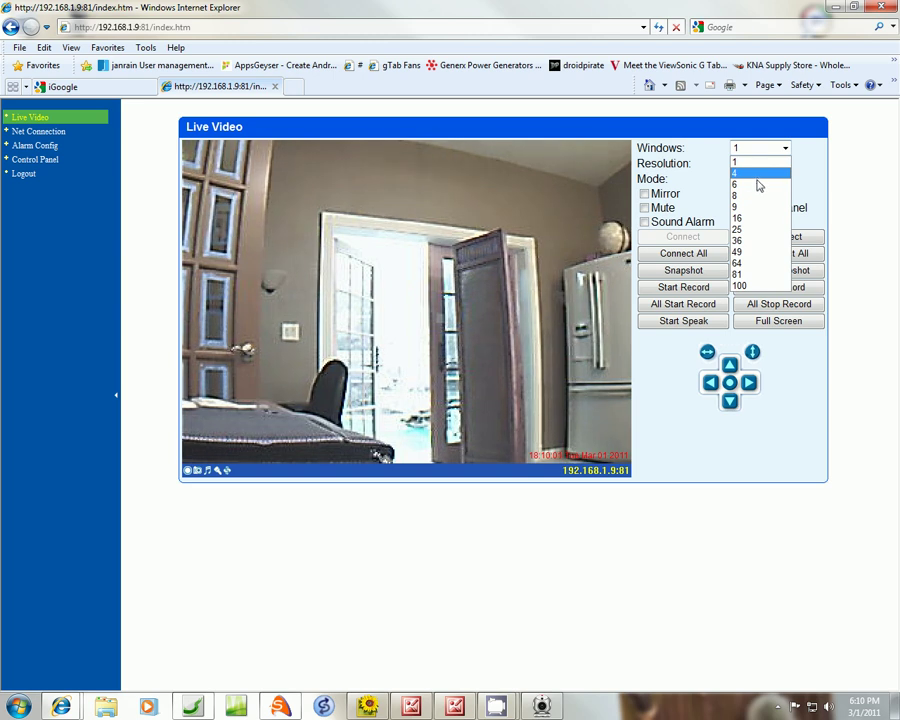
click(749, 209)
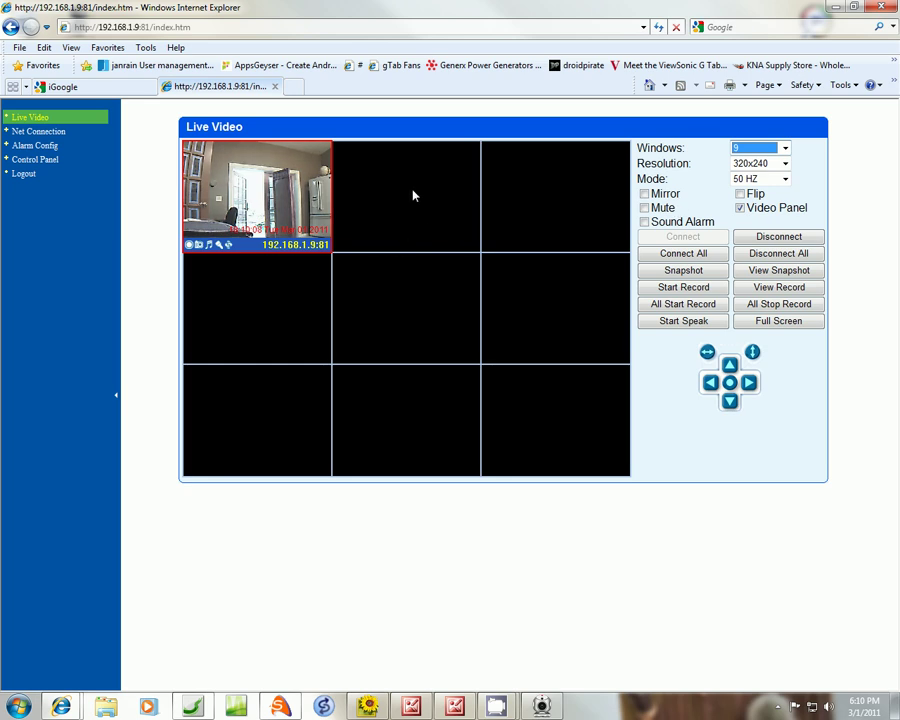
click(10, 162)
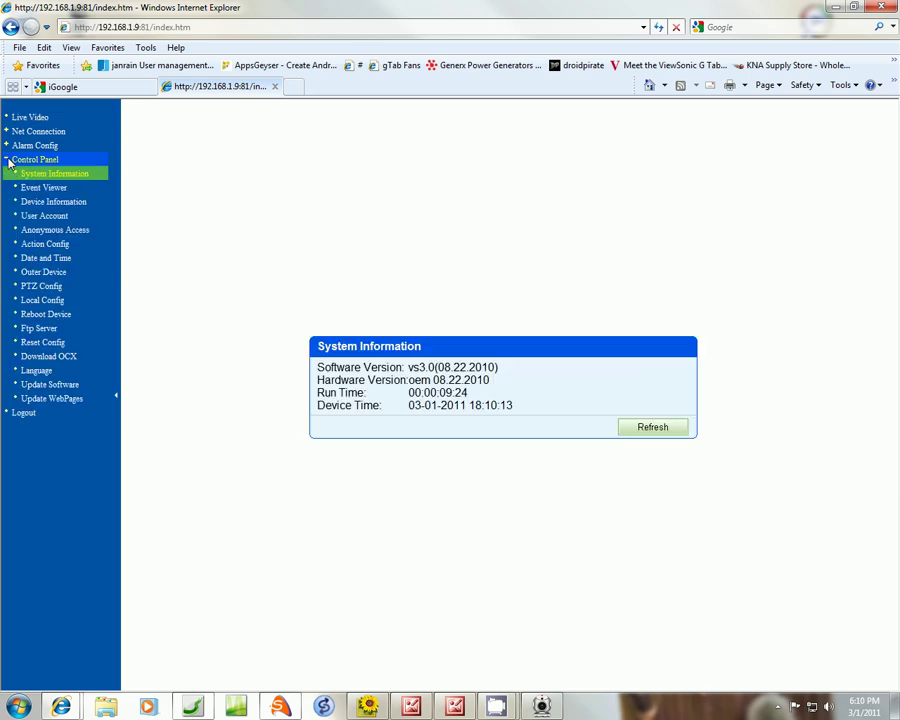
- View the Outer Device creation page without adding anything, then return to Live Video
click(40, 272)
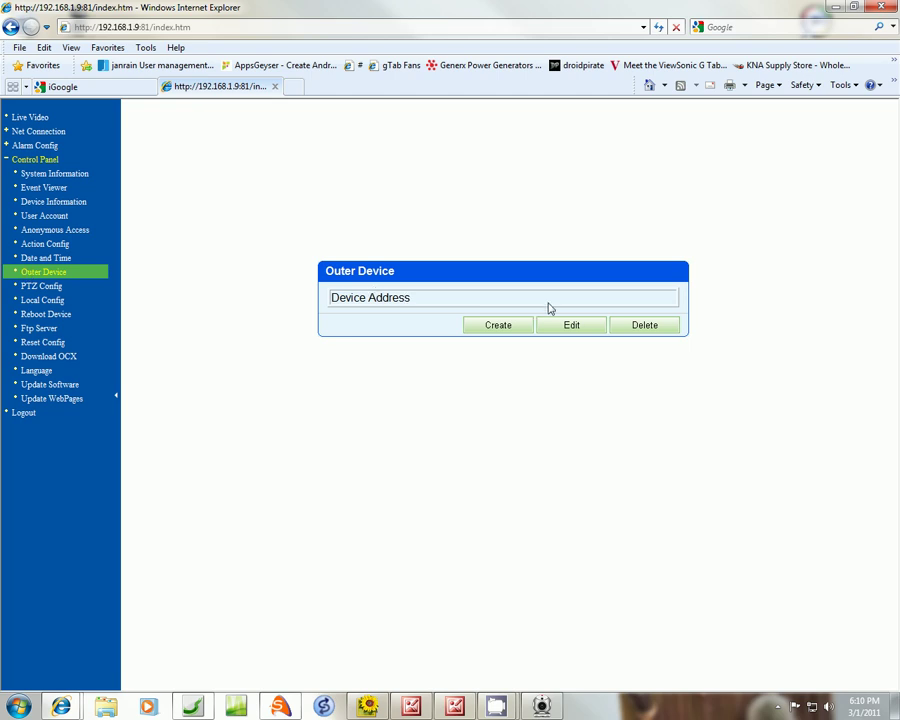
click(512, 327)
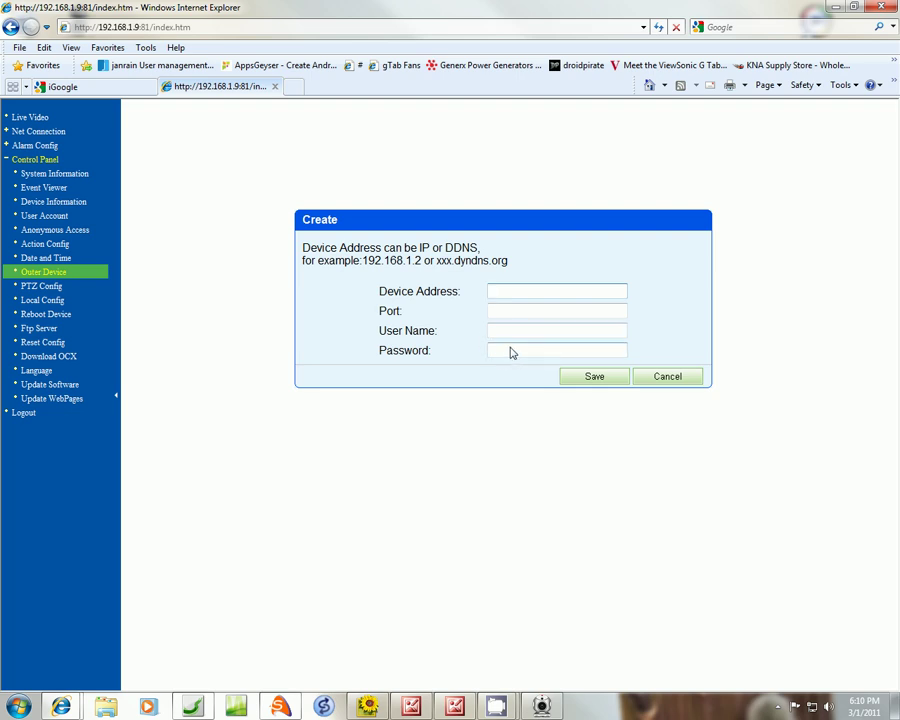
click(44, 120)
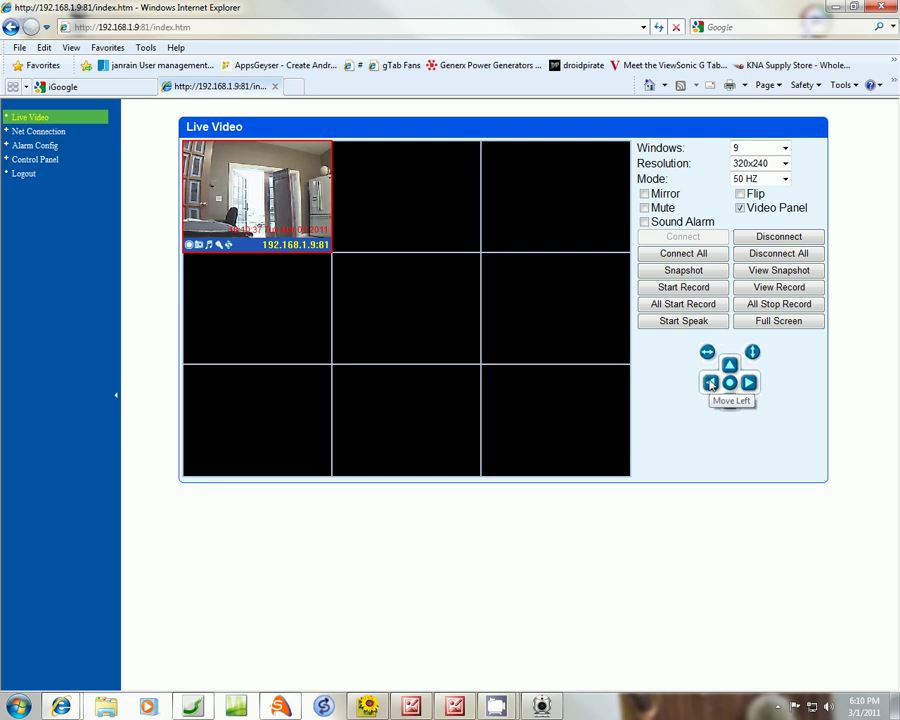
- Pan the camera left and briefly tilt it down, then open Net Connection
click(710, 384)
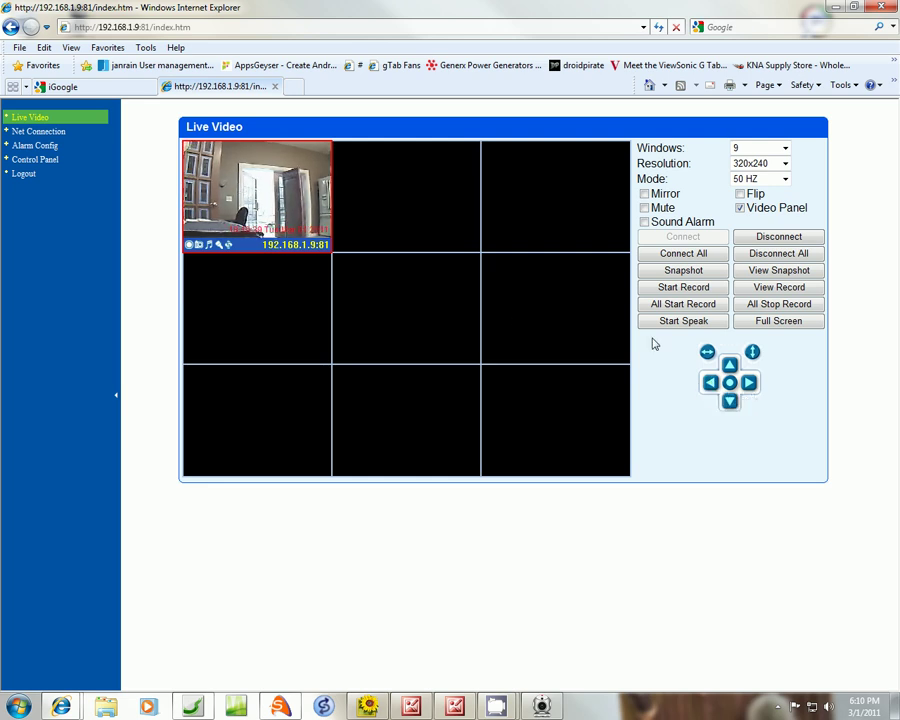
click(730, 401)
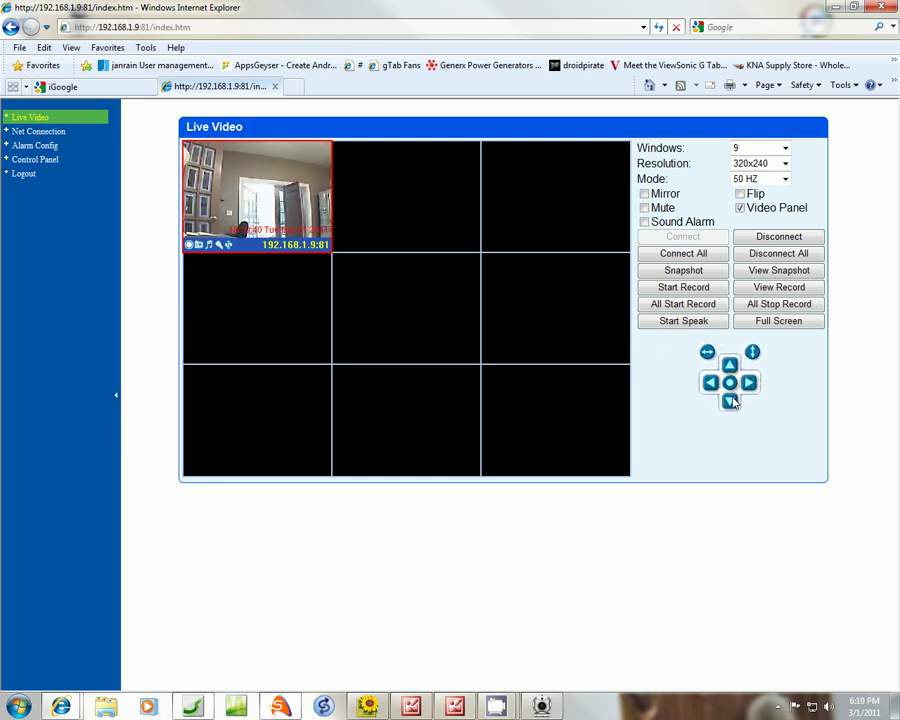
click(731, 402)
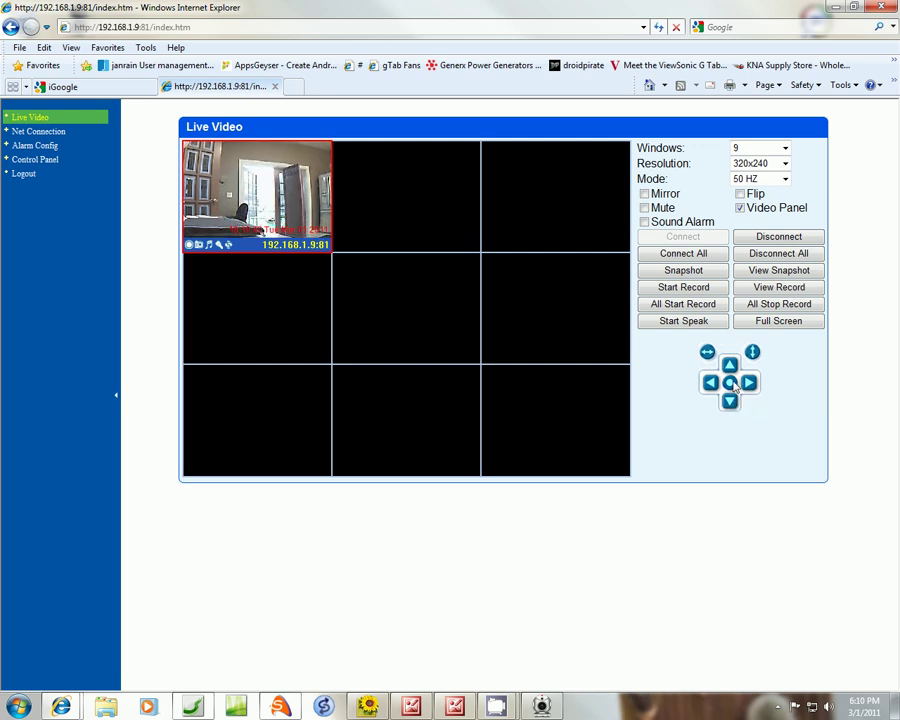
click(15, 132)
- Enable wireless, select the strongest-signal router and enter its Wi-Fi password
click(55, 159)
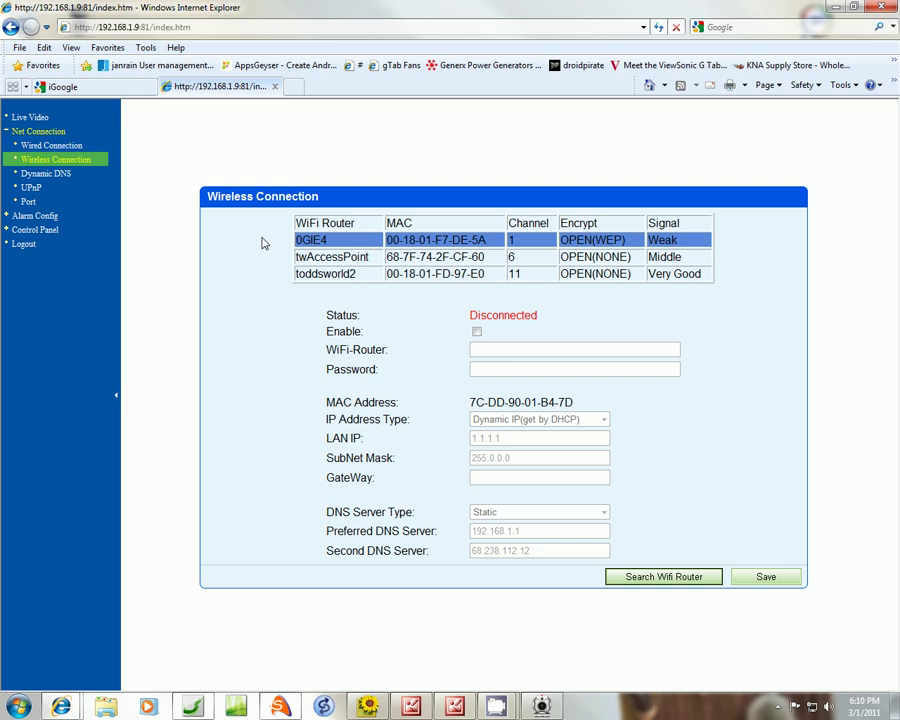
click(476, 332)
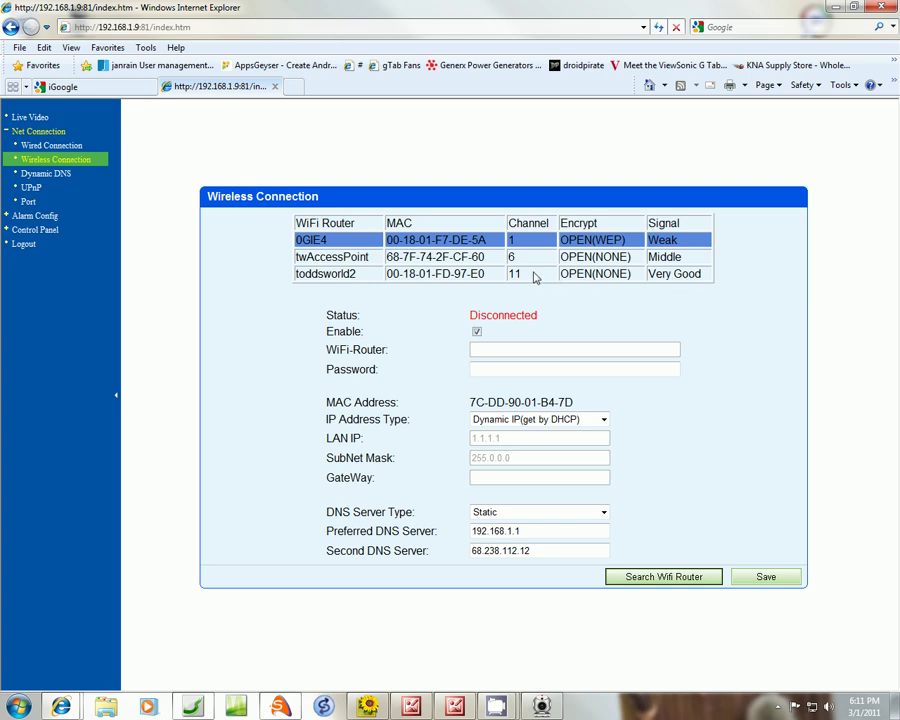
click(453, 276)
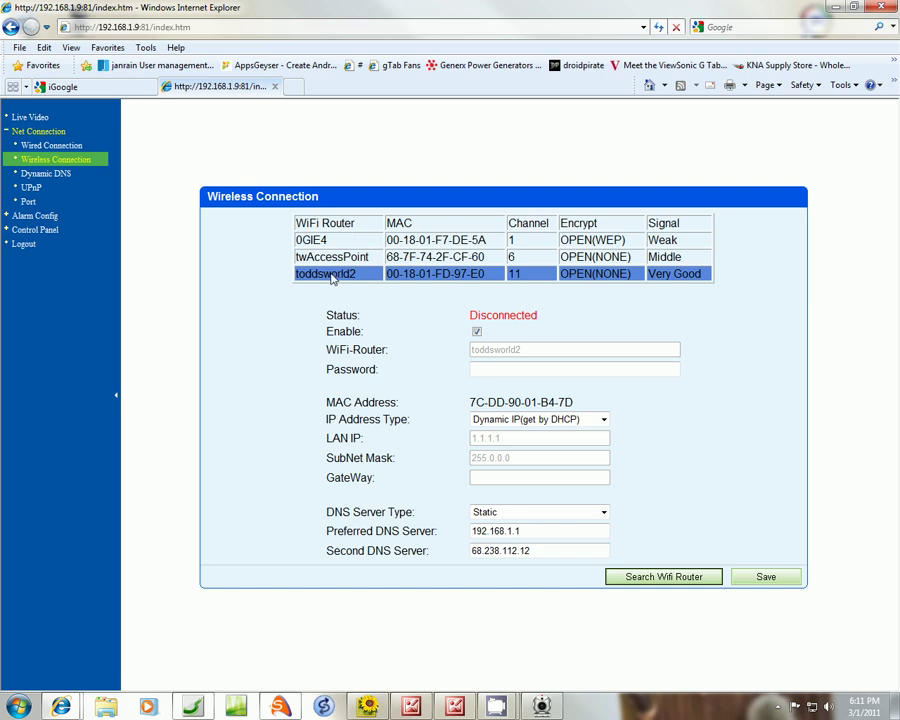
click(490, 374)
- Save the wireless settings with a reboot, then log out and close the camera tab
click(764, 578)
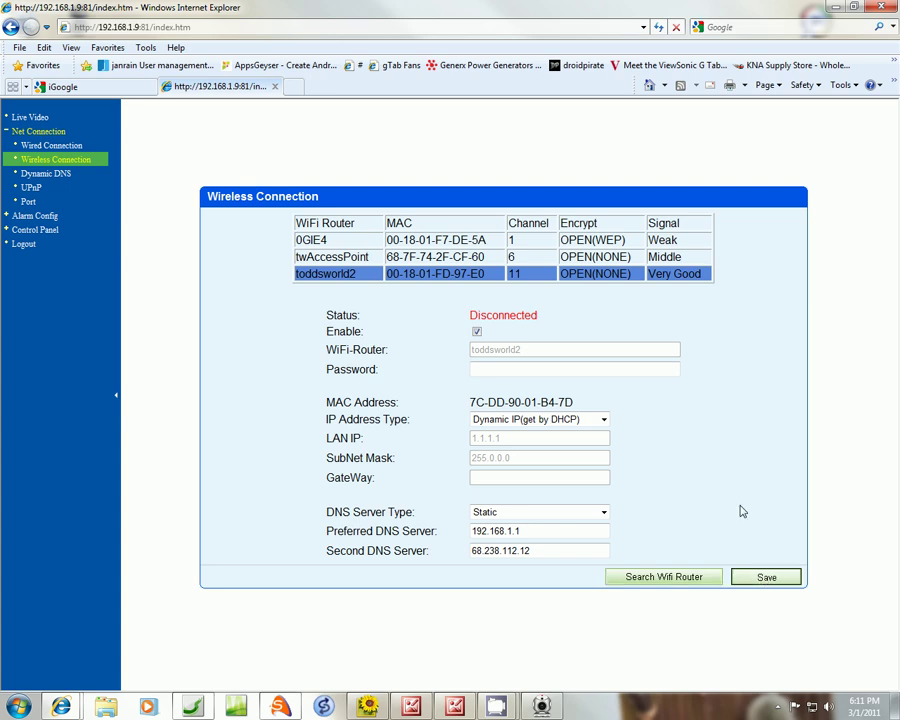
click(451, 401)
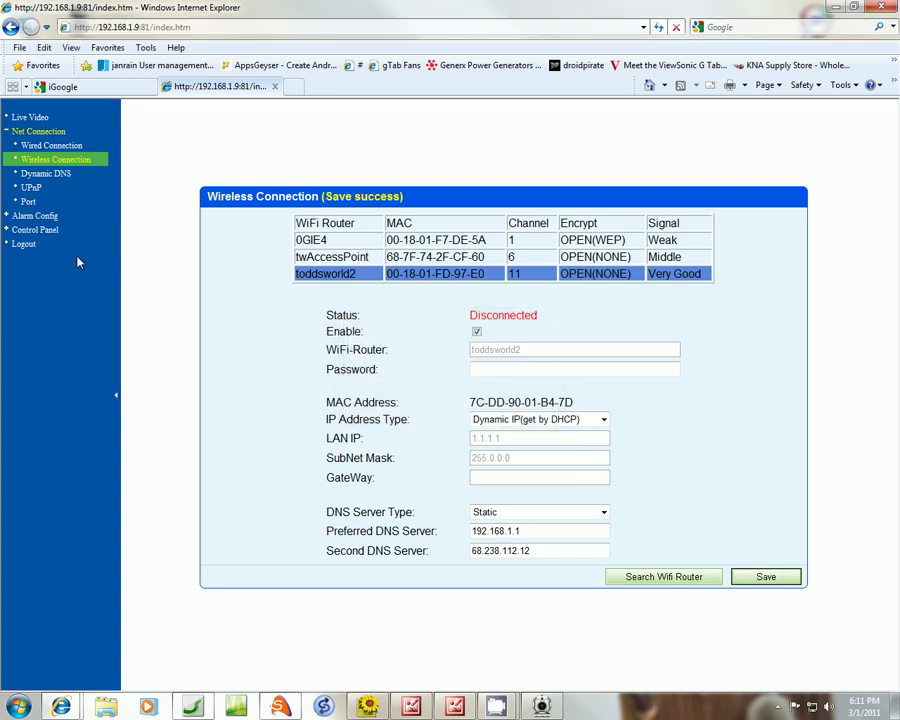
click(30, 247)
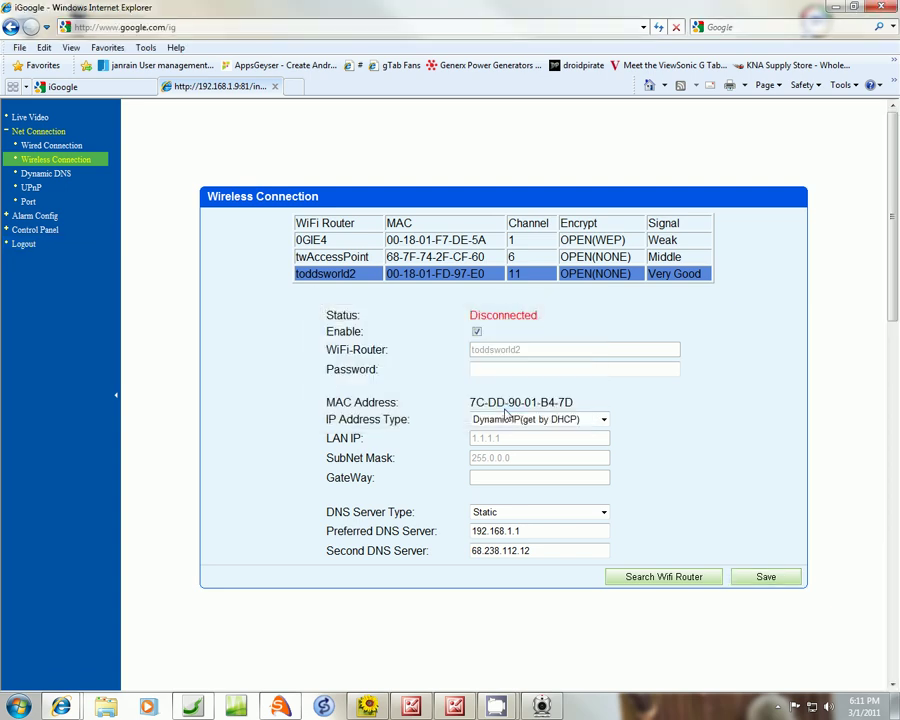
click(486, 405)
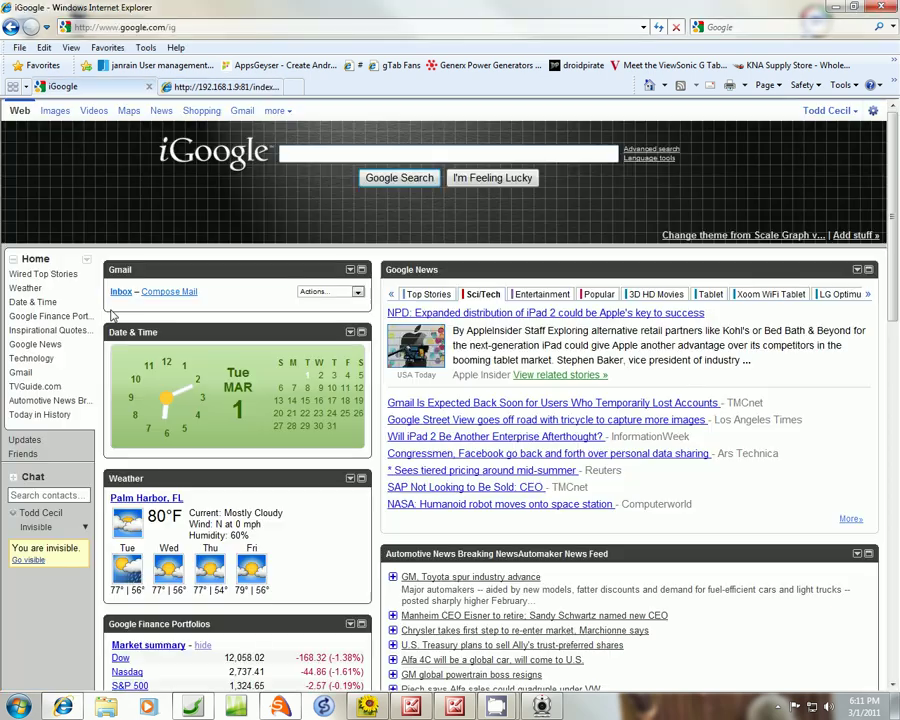
- Close the camera browser, then delete temporary files, cookies, history and form data via Internet Options
click(881, 7)
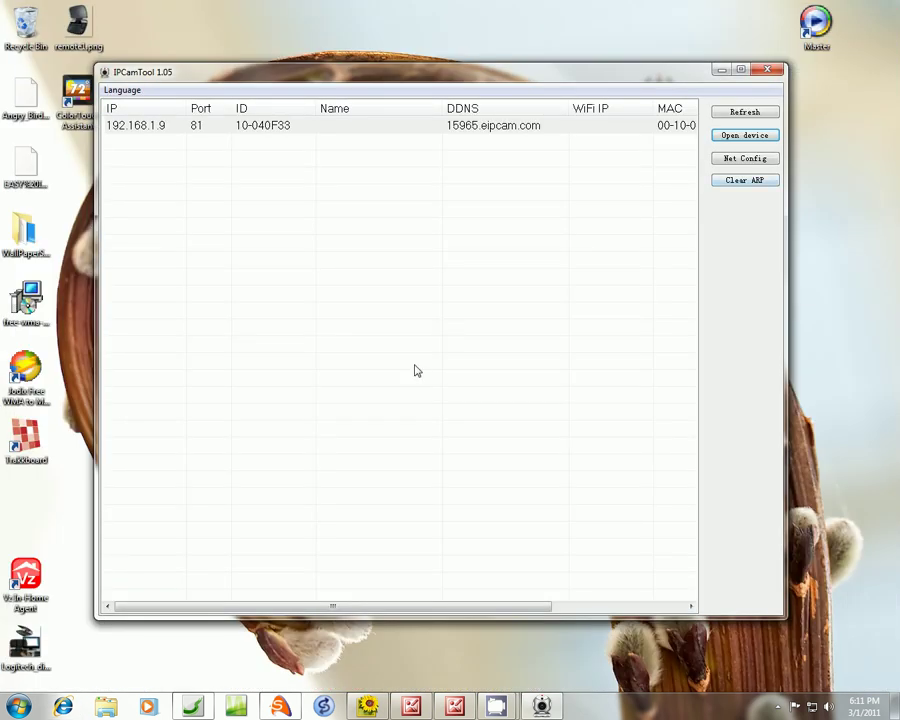
click(42, 500)
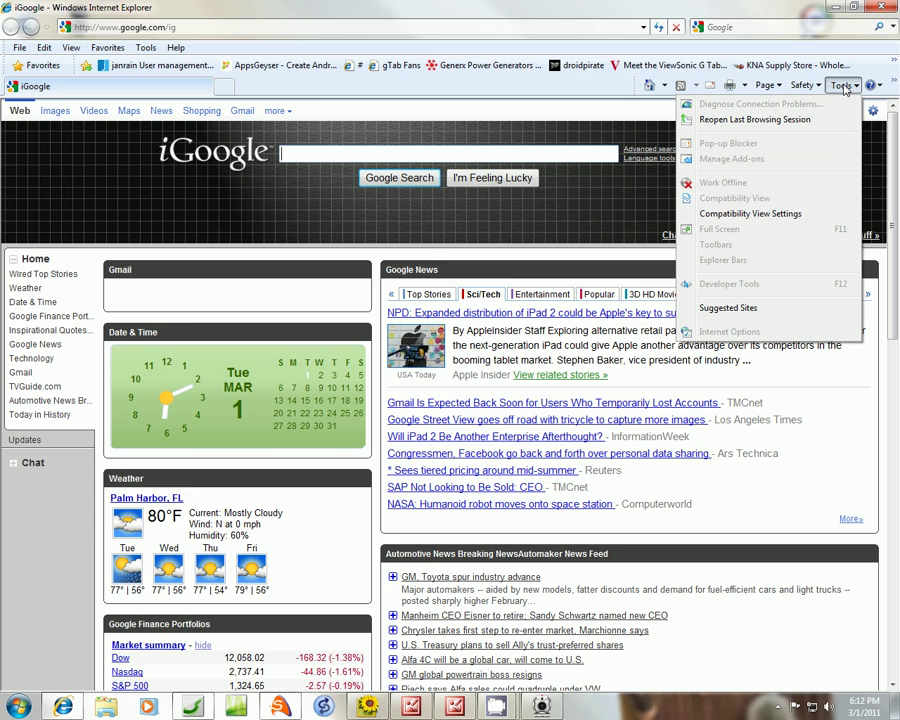
click(845, 87)
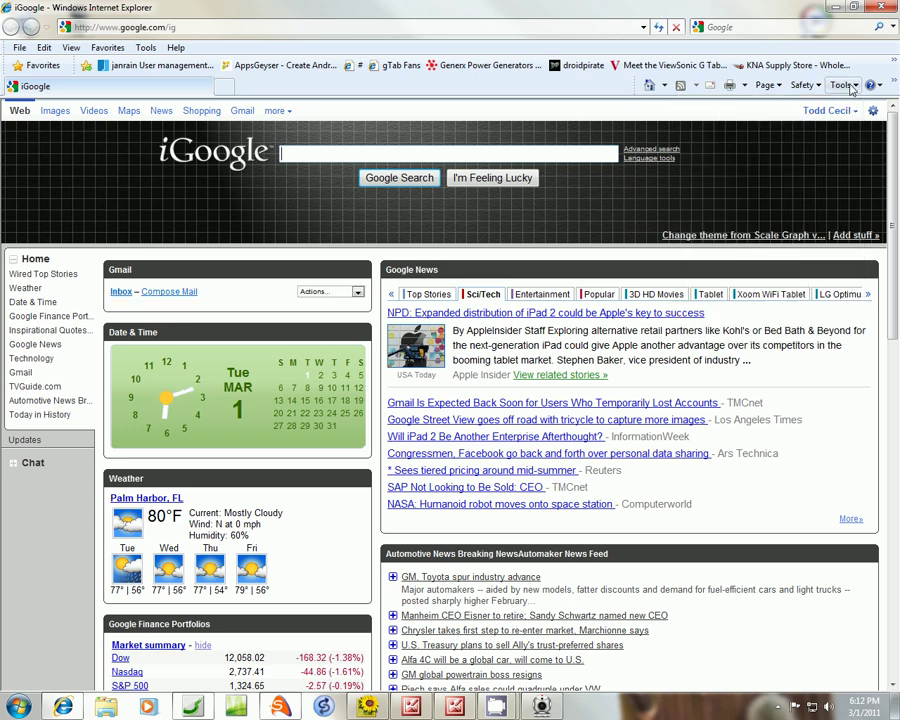
click(845, 87)
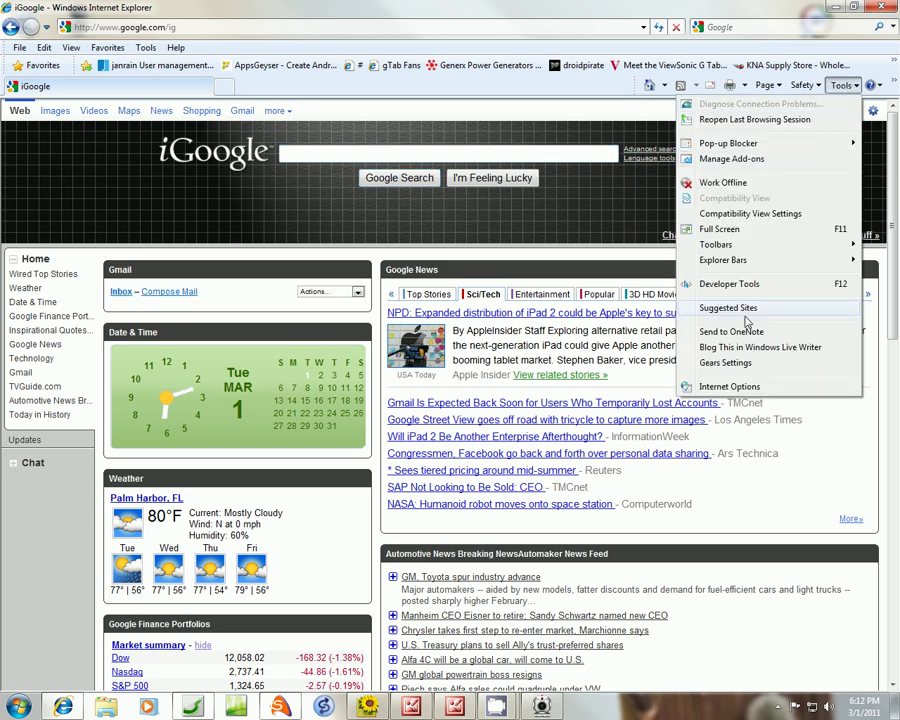
click(729, 388)
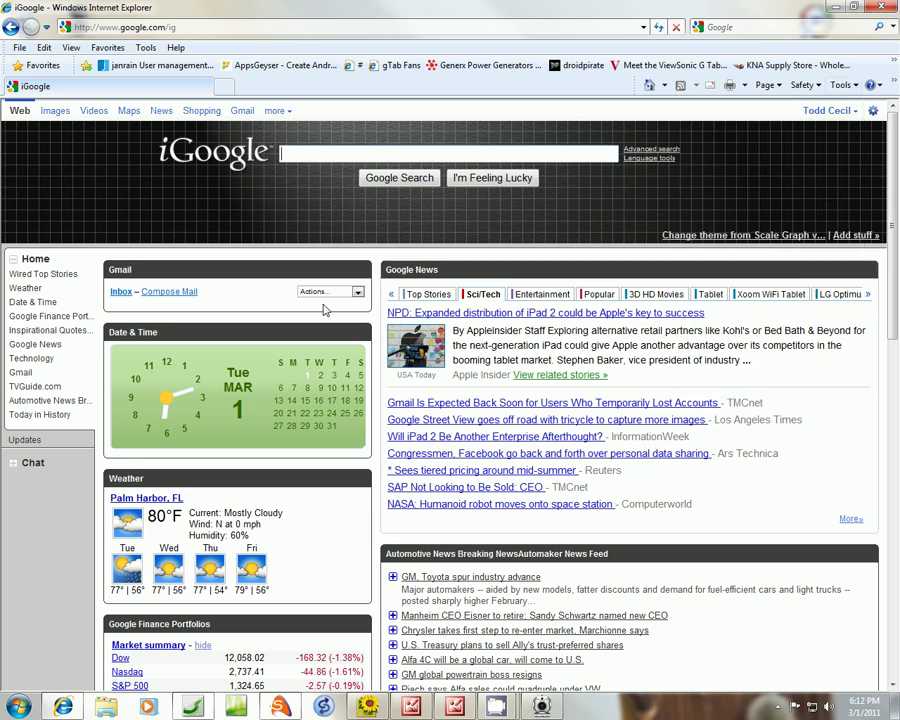
click(184, 309)
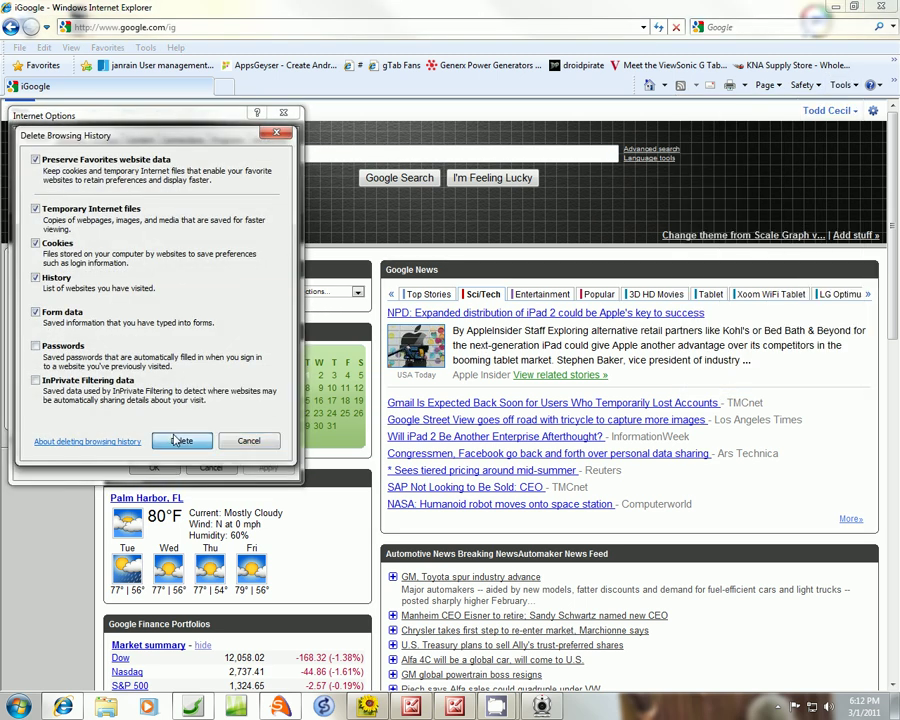
click(177, 441)
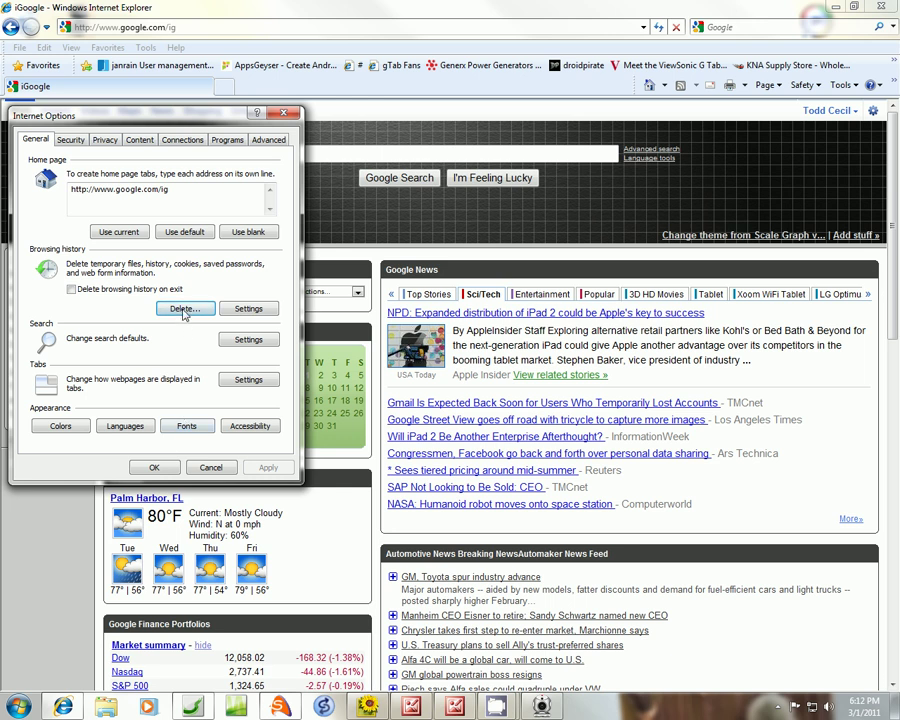
click(154, 467)
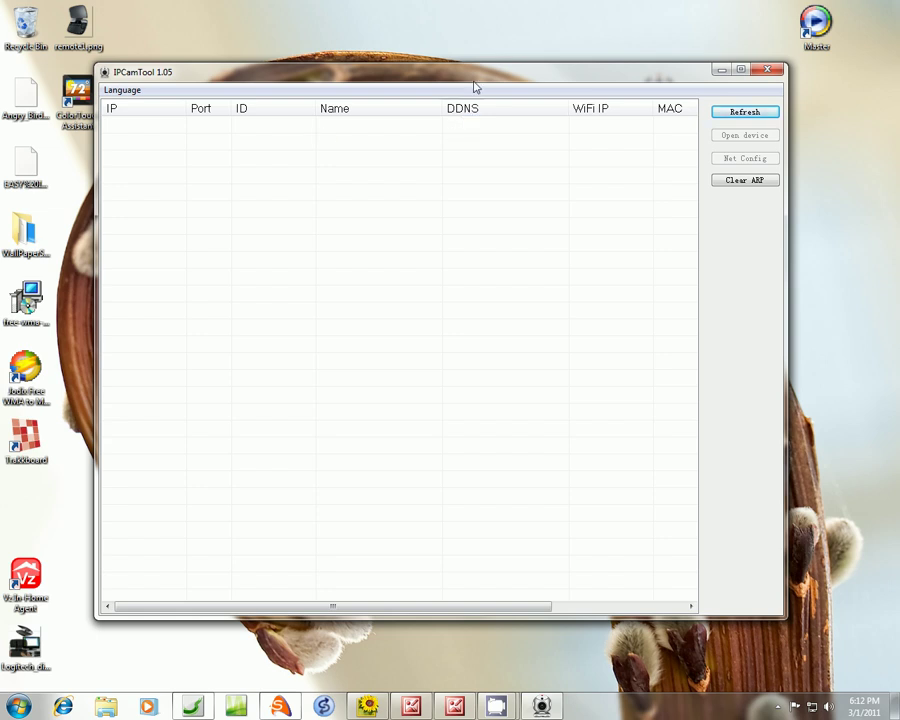
drag(478, 80, 478, 61)
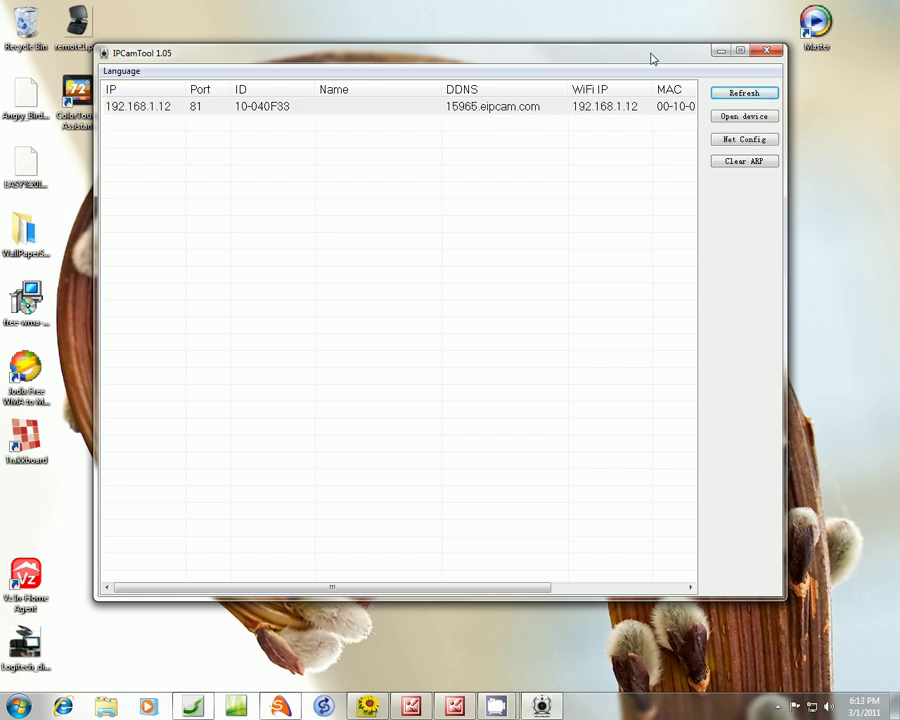
- Open the 192.168.1.12 camera's login page and resize the browser beside IPCamTool's device row
click(247, 108)
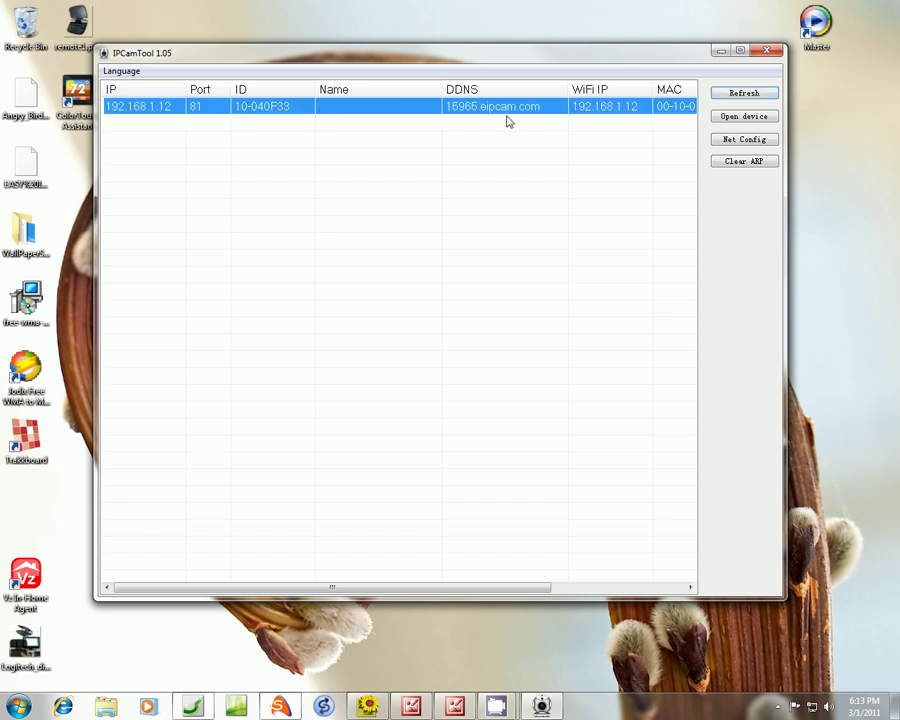
click(733, 117)
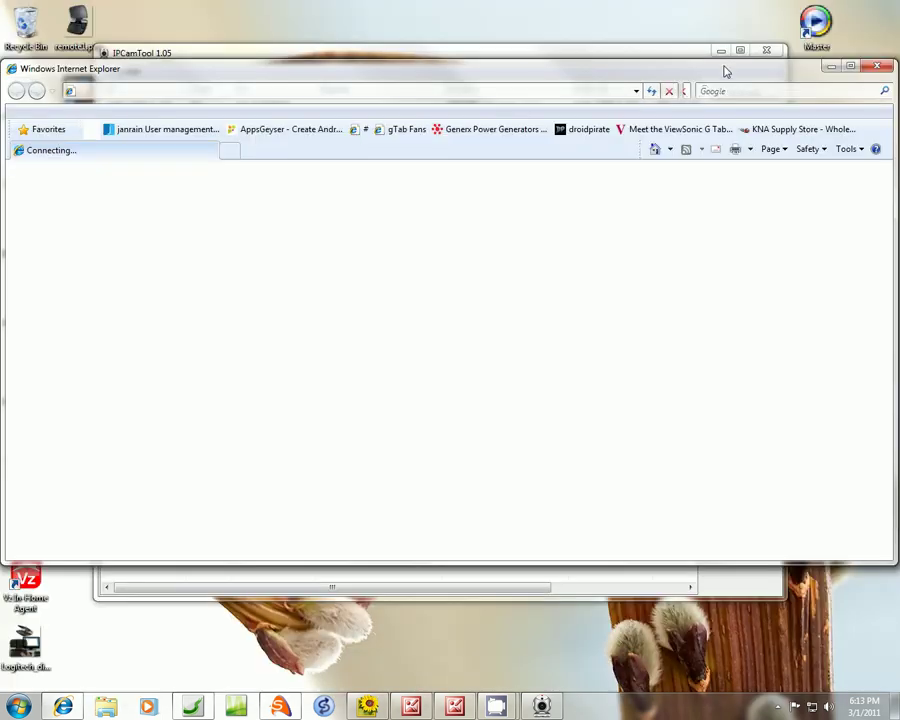
drag(724, 70, 700, 126)
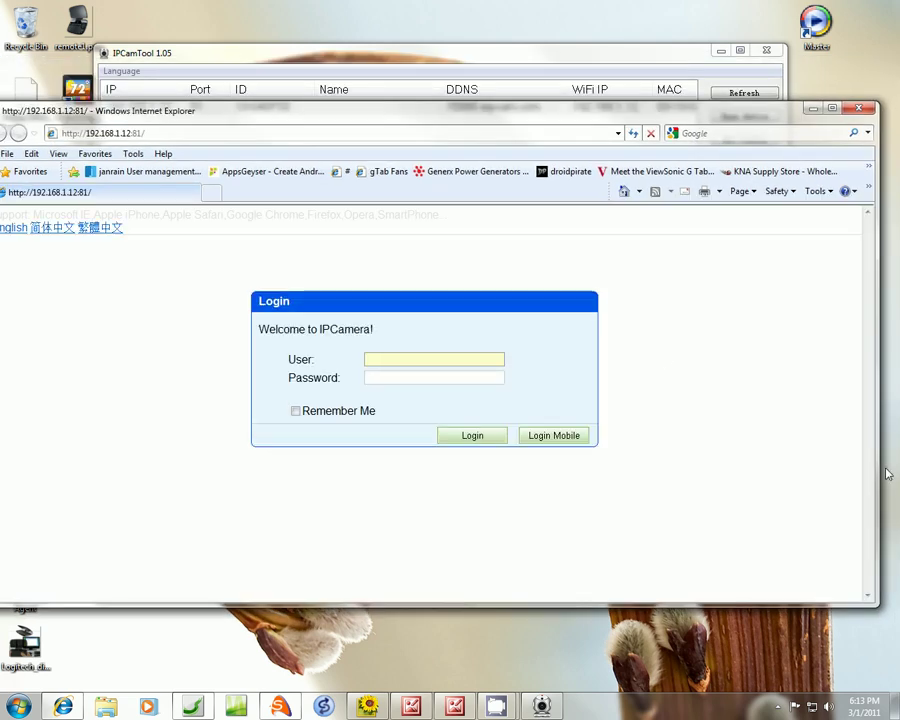
drag(878, 558, 630, 604)
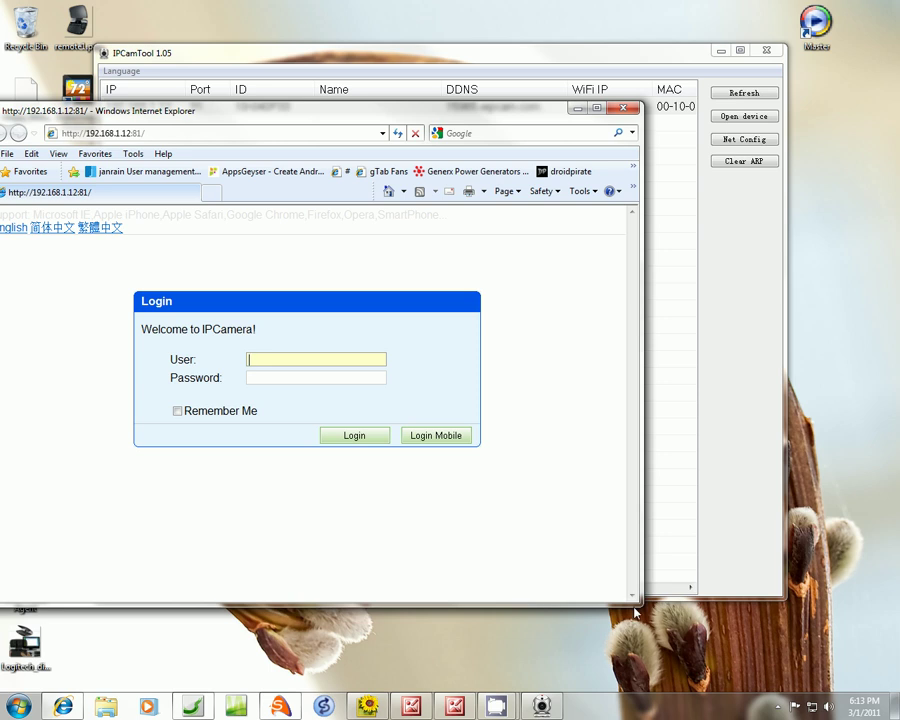
drag(646, 616, 736, 668)
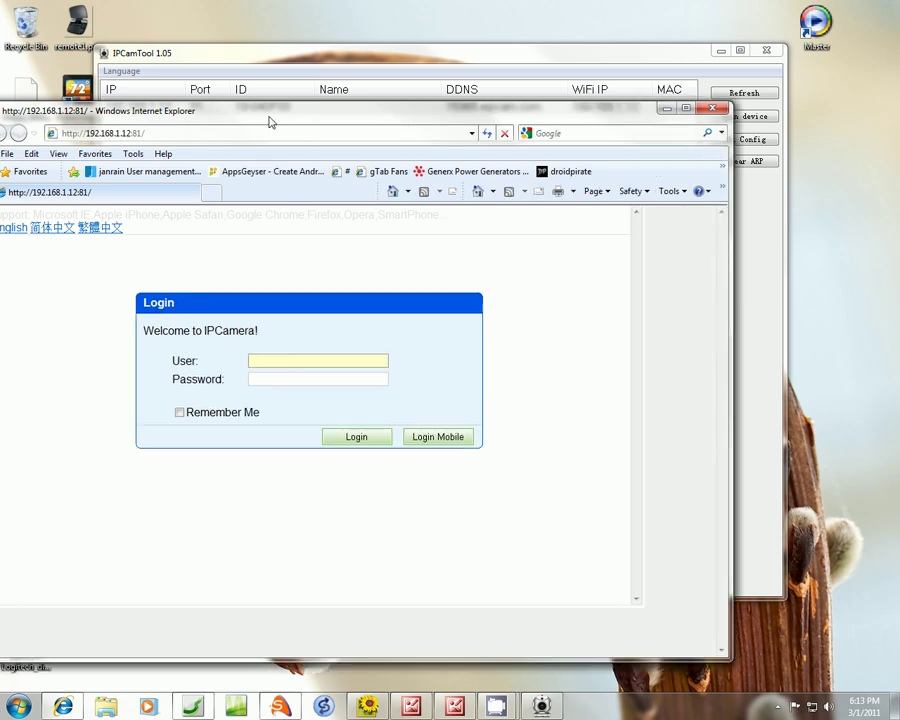
drag(283, 131, 321, 161)
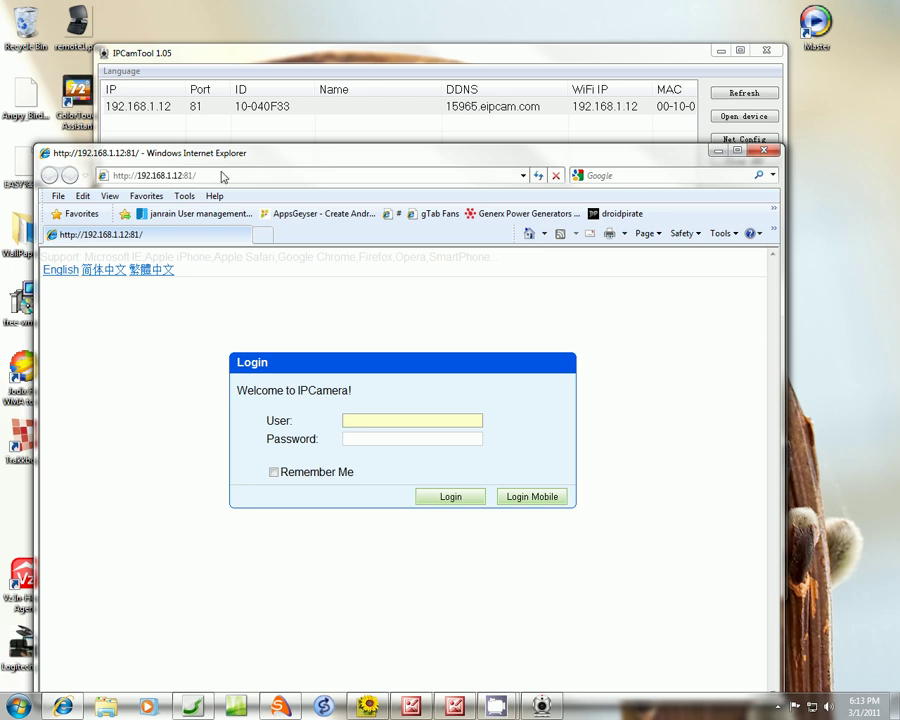
- Replace the IP address in the address bar with 15965.eipcam.com and load it
click(203, 177)
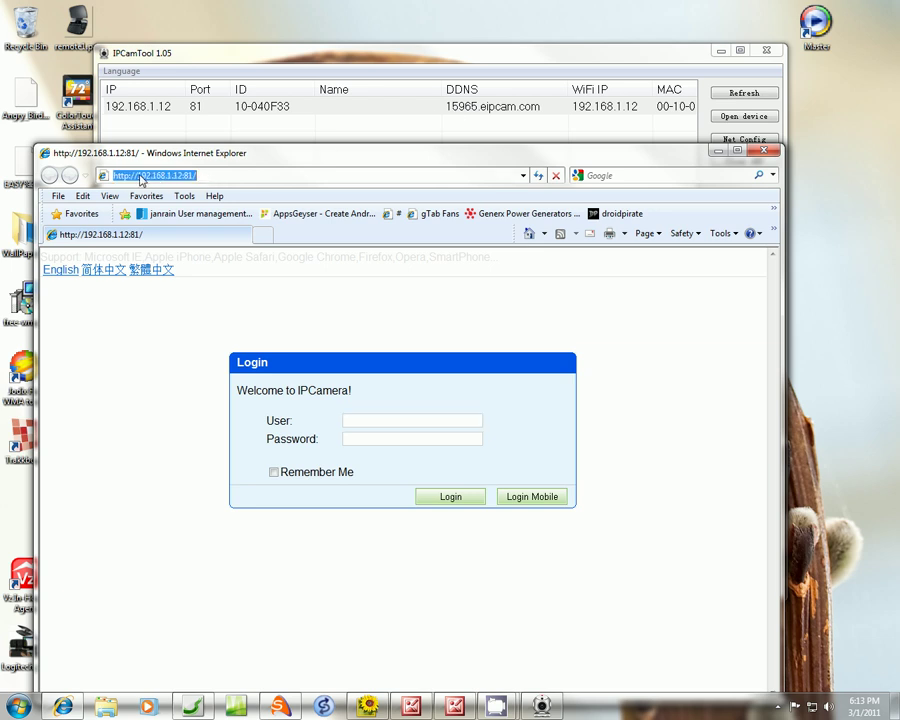
drag(138, 177, 221, 181)
text(159)
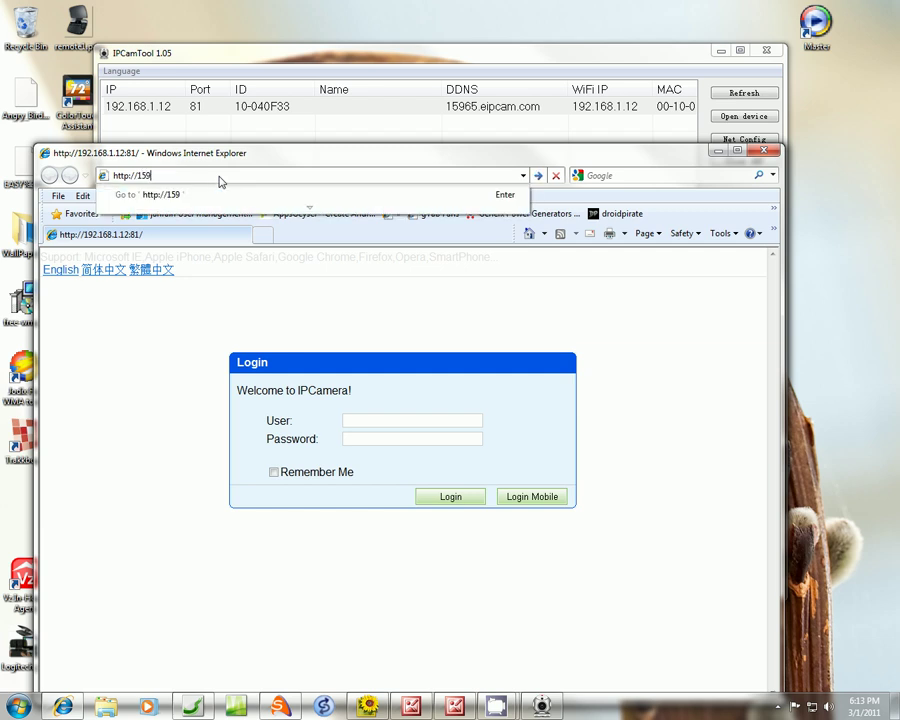
text(65.eipcam)
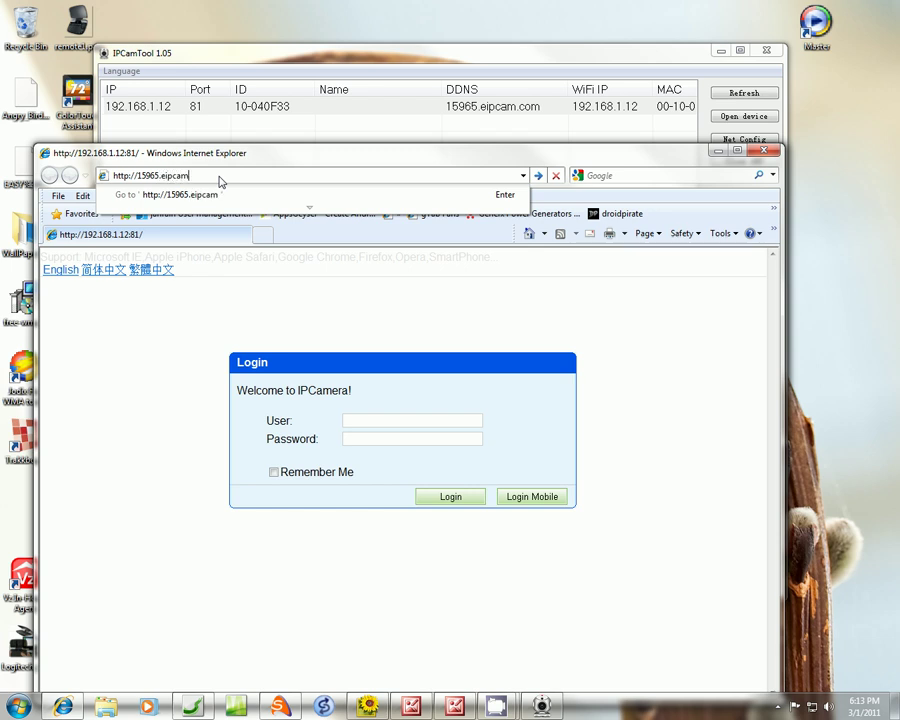
text(.com)
key(Return)
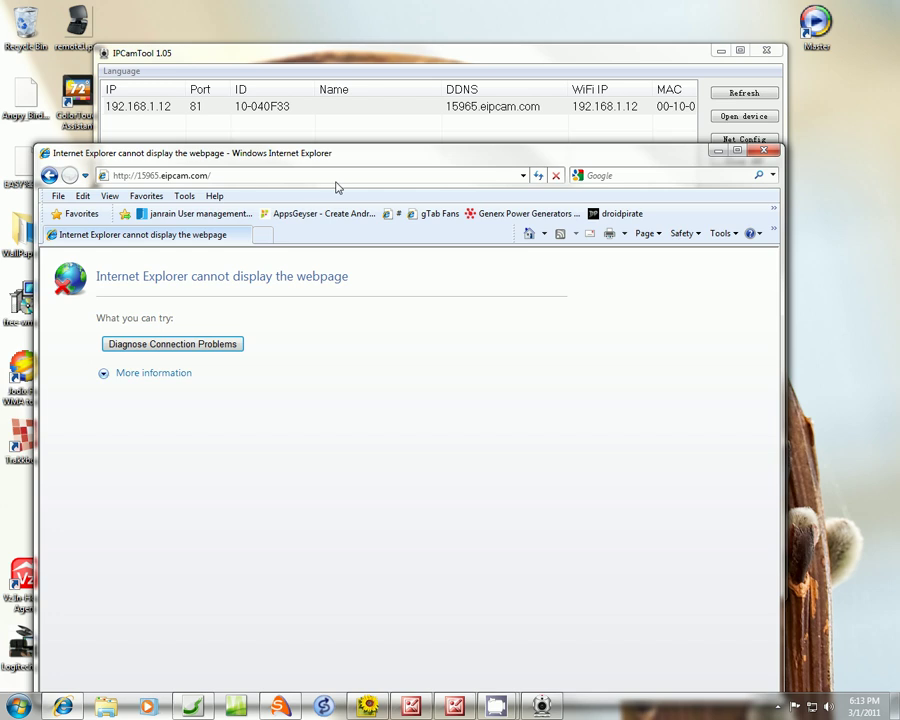
click(214, 177)
click(212, 179)
key(BackSpace)
text(:81)
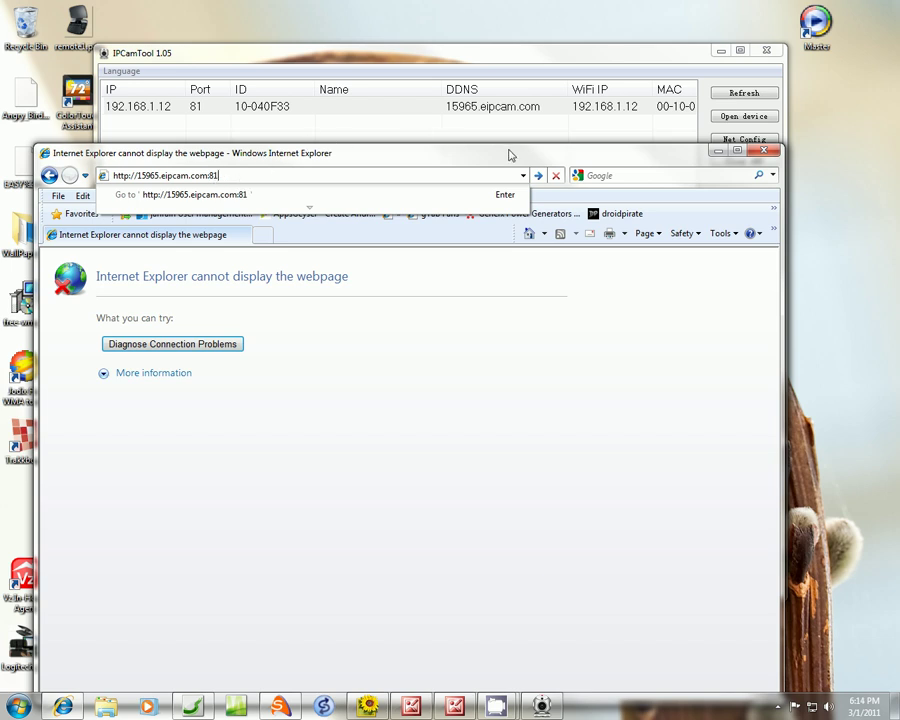
click(538, 176)
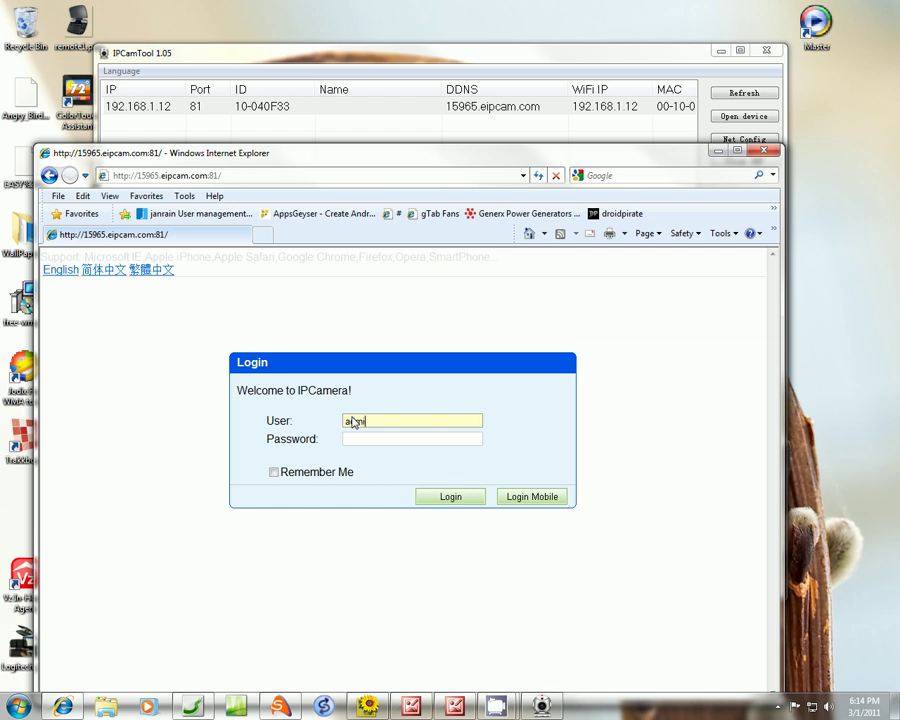
- Log in to the camera with the username and password, then maximize the browser window
text(n)
key(Tab)
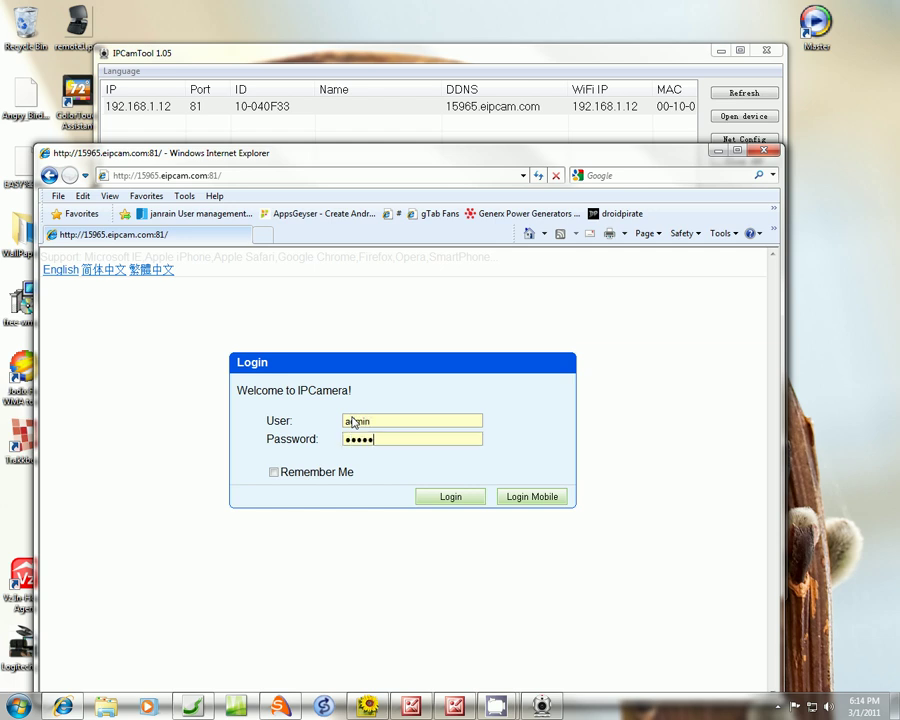
click(450, 496)
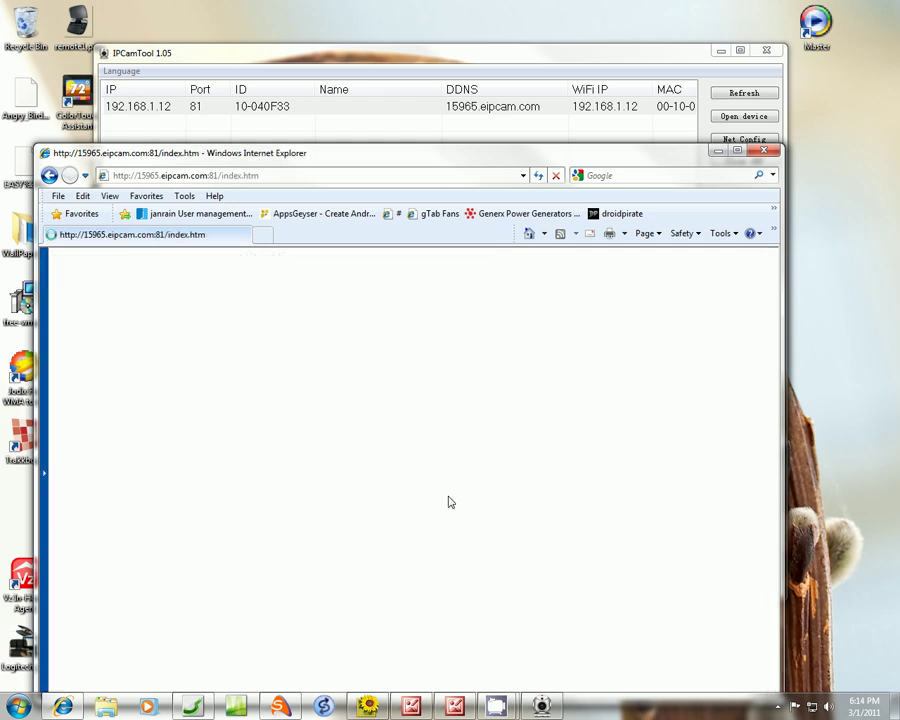
drag(412, 162, 416, 80)
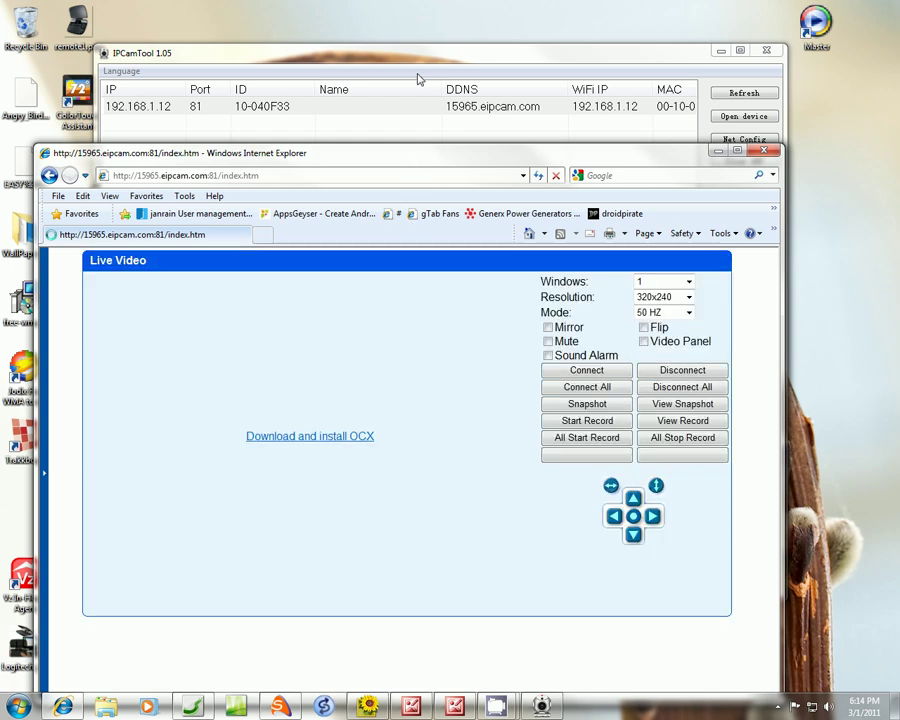
click(743, 69)
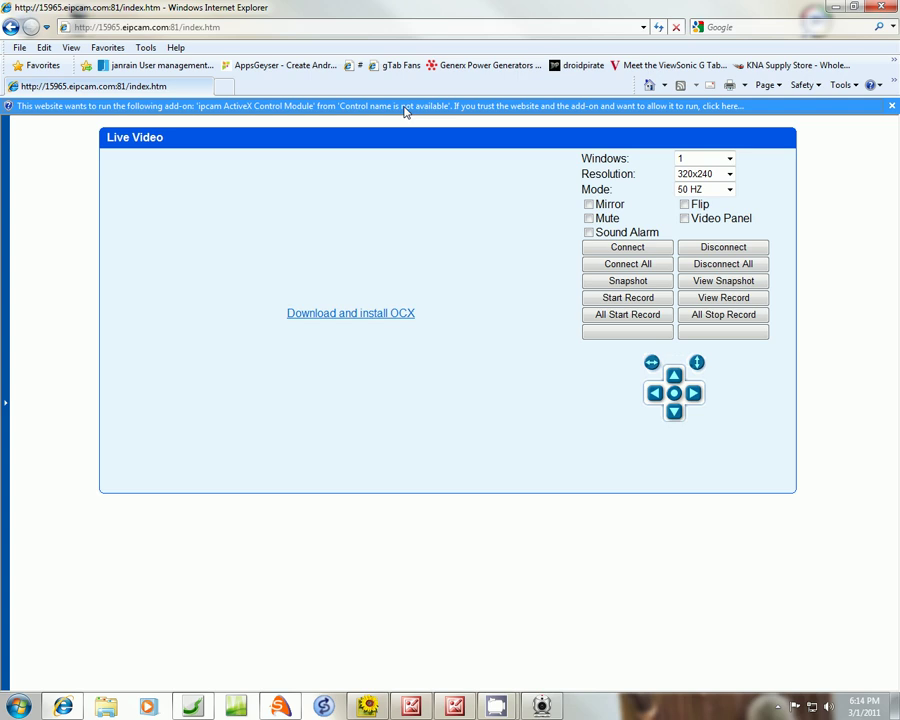
- Download and run the ocx2.exe installer so the camera's ipcam2.ocx viewer gets registered
click(405, 108)
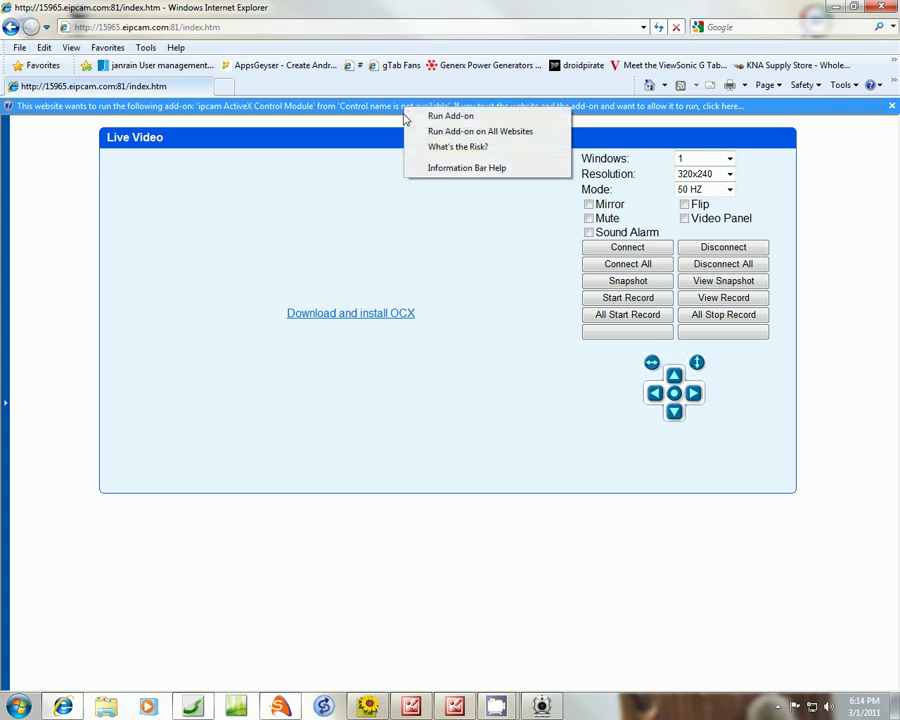
click(381, 318)
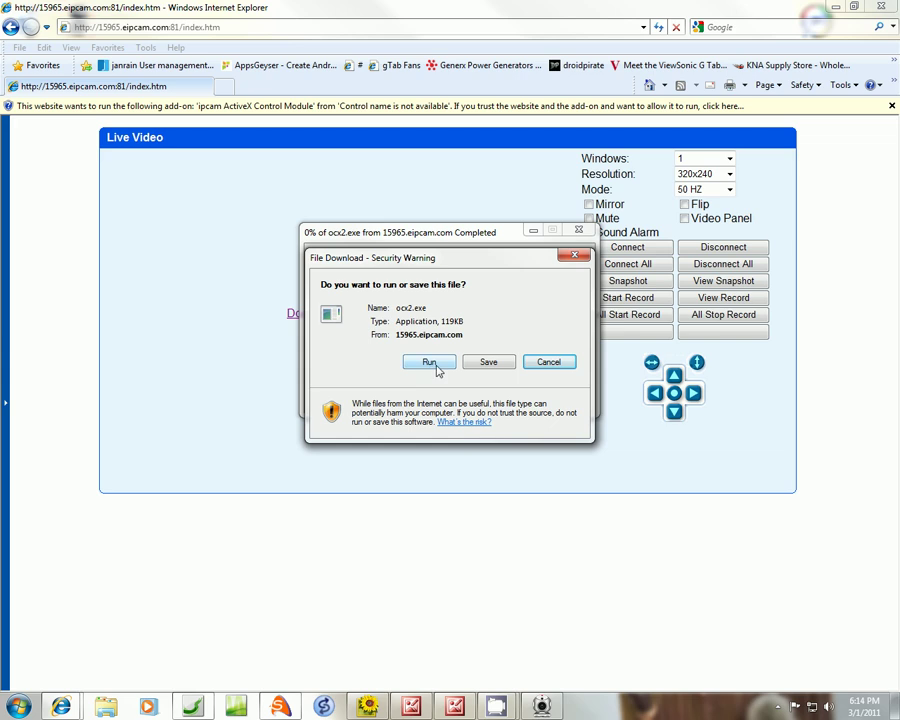
click(436, 368)
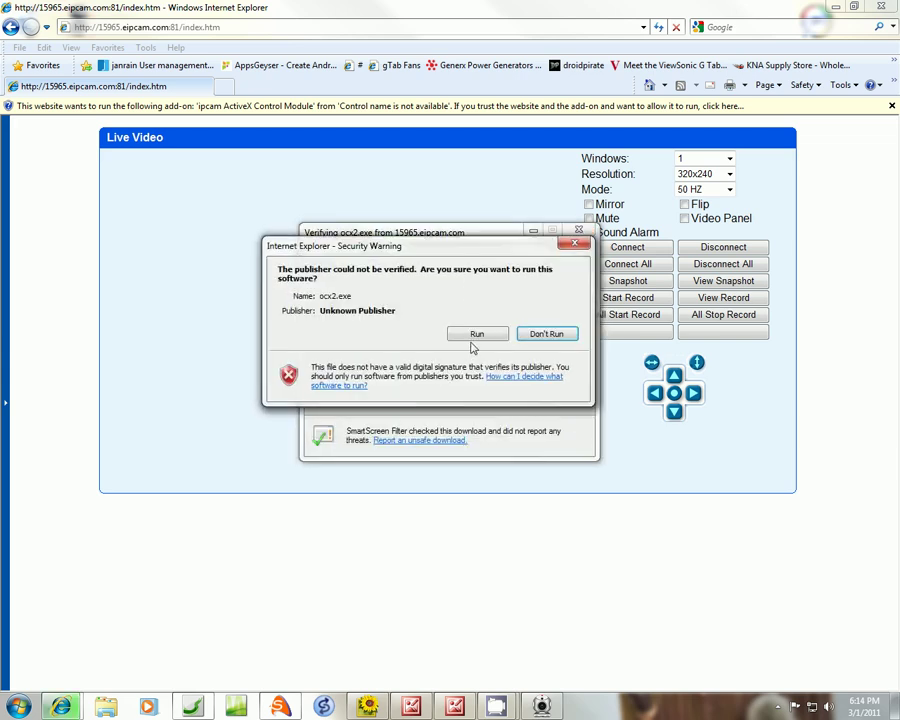
click(532, 341)
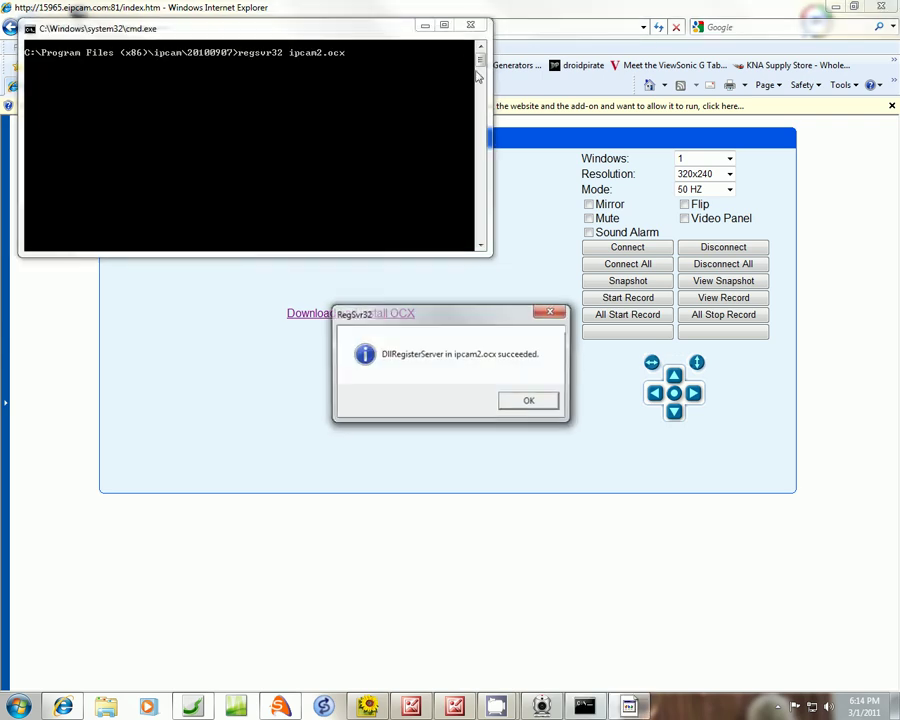
click(527, 402)
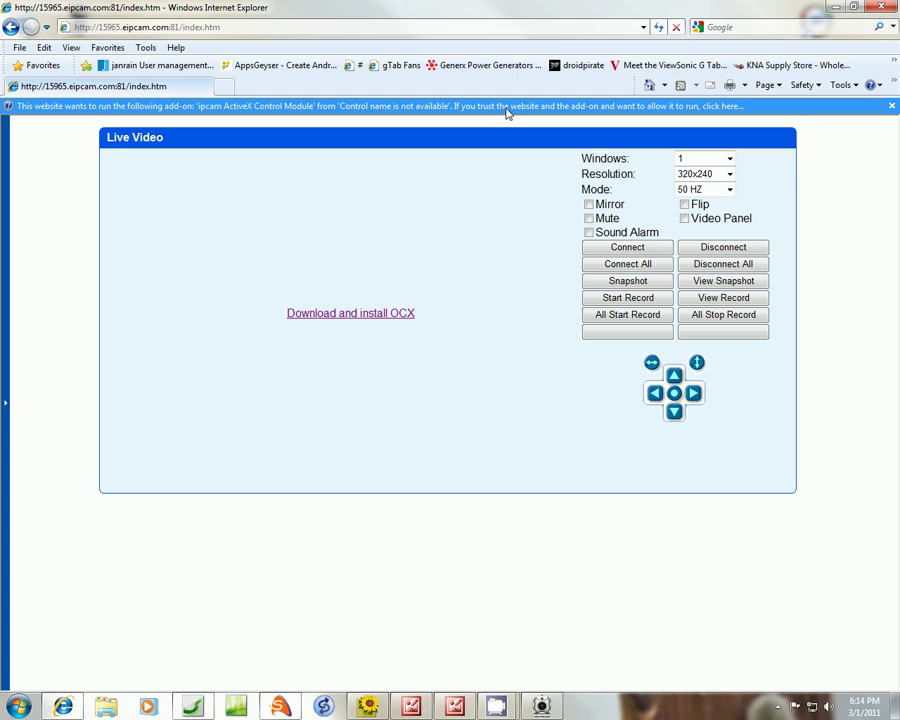
- Allow the camera's ActiveX add-on to run so the live 320x240 feed plays
click(506, 108)
click(540, 117)
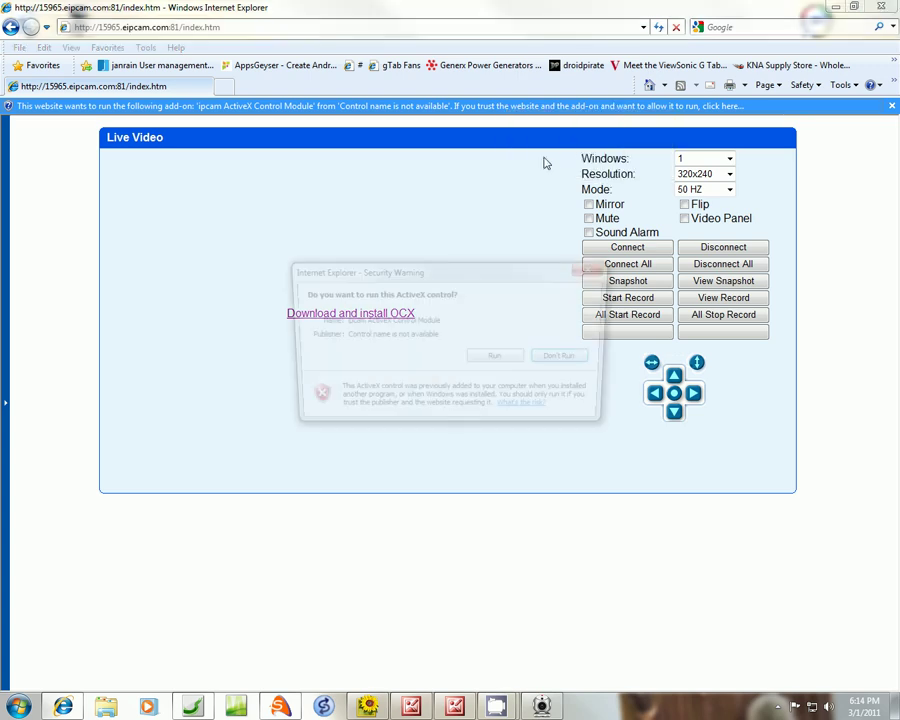
click(505, 358)
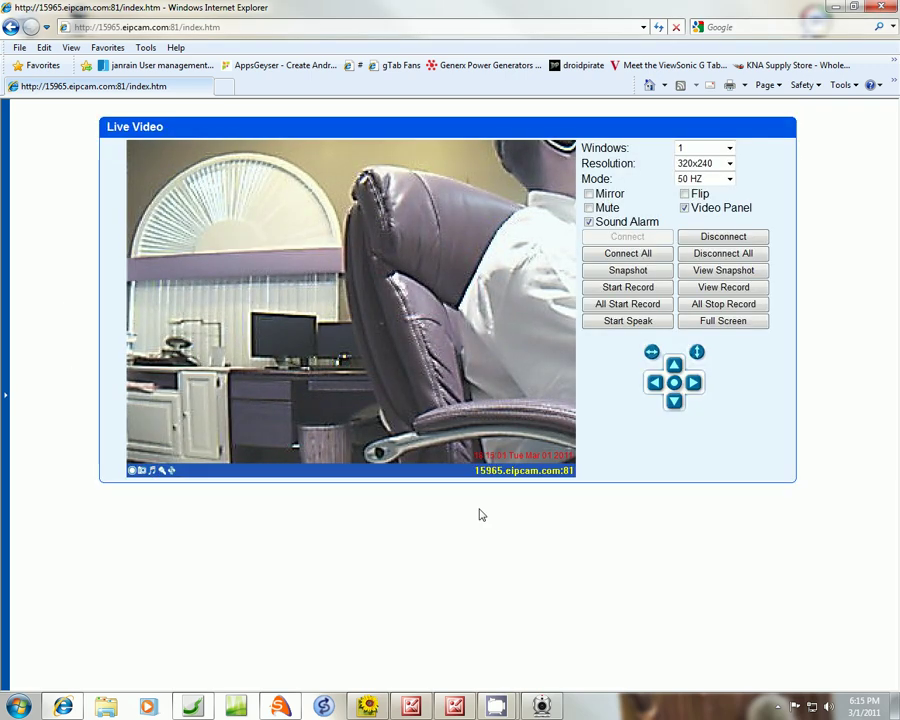
- Pan the camera left, switch the stream to 640x480, dismiss the crash notice, and pan further left
click(655, 384)
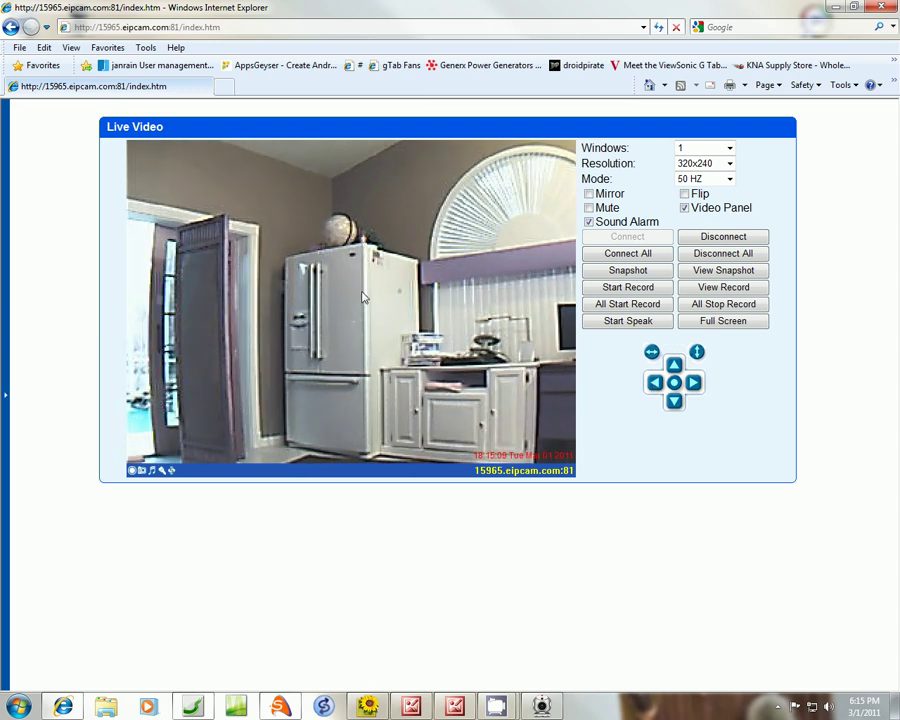
click(730, 163)
click(703, 190)
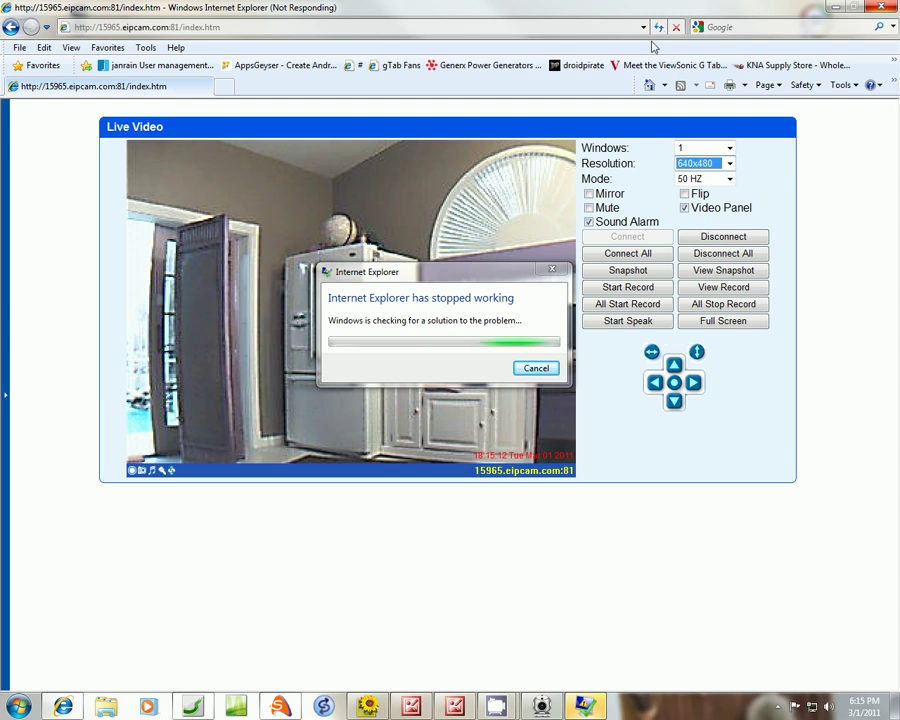
click(537, 369)
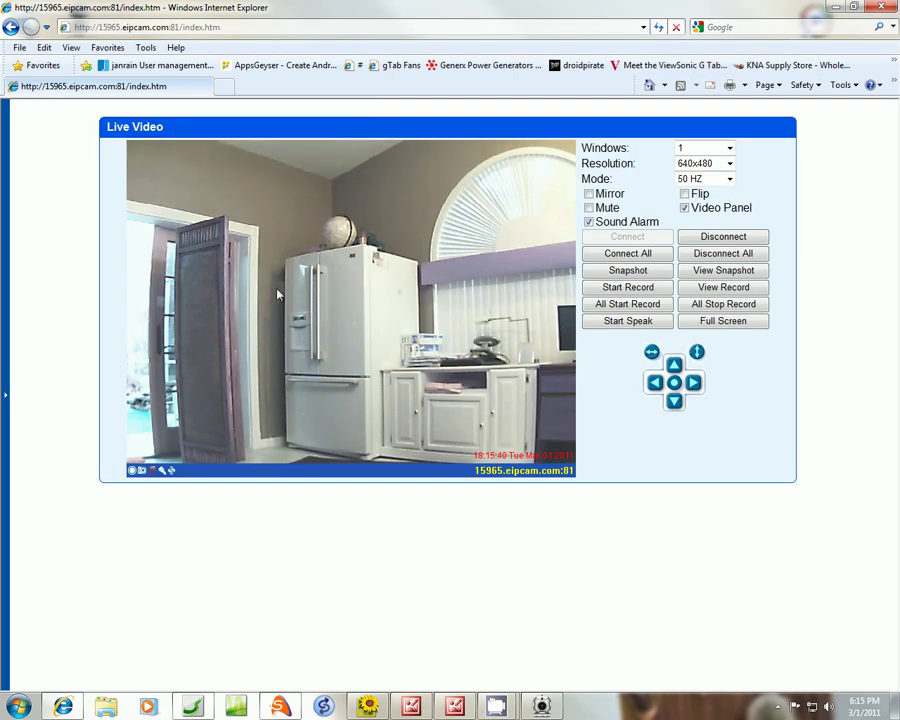
click(655, 386)
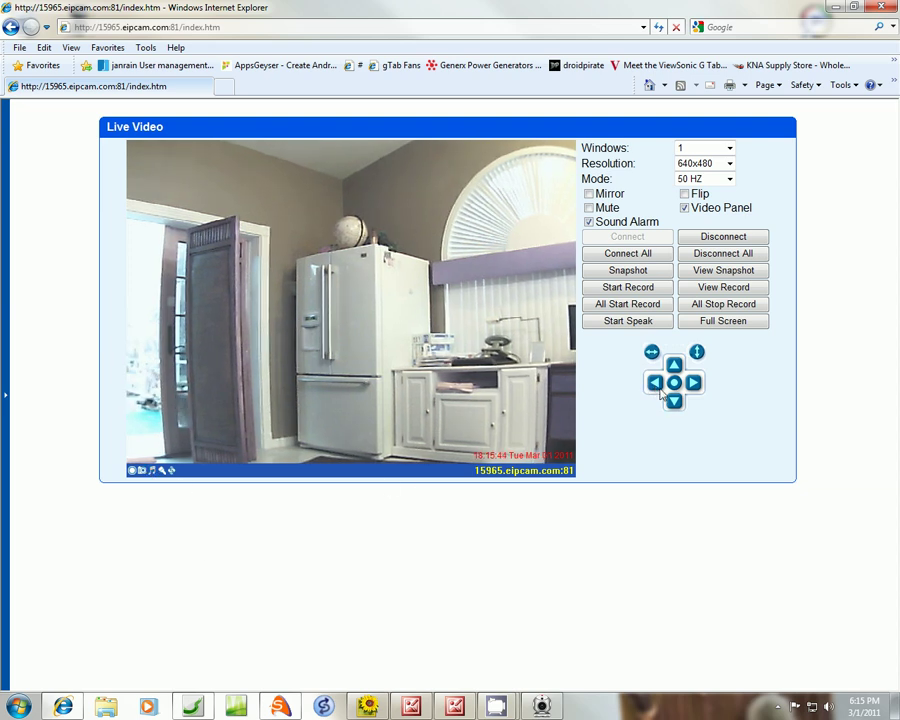